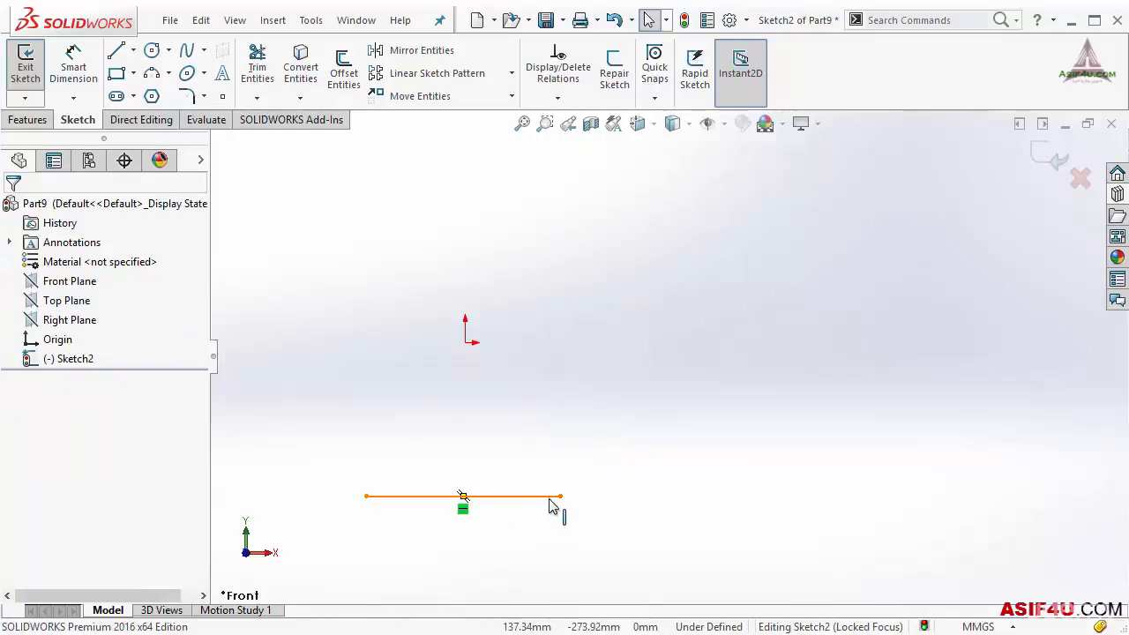
# Attach the right endpoint of the horizontal line to the sketch origin
pyautogui.click(549, 497)
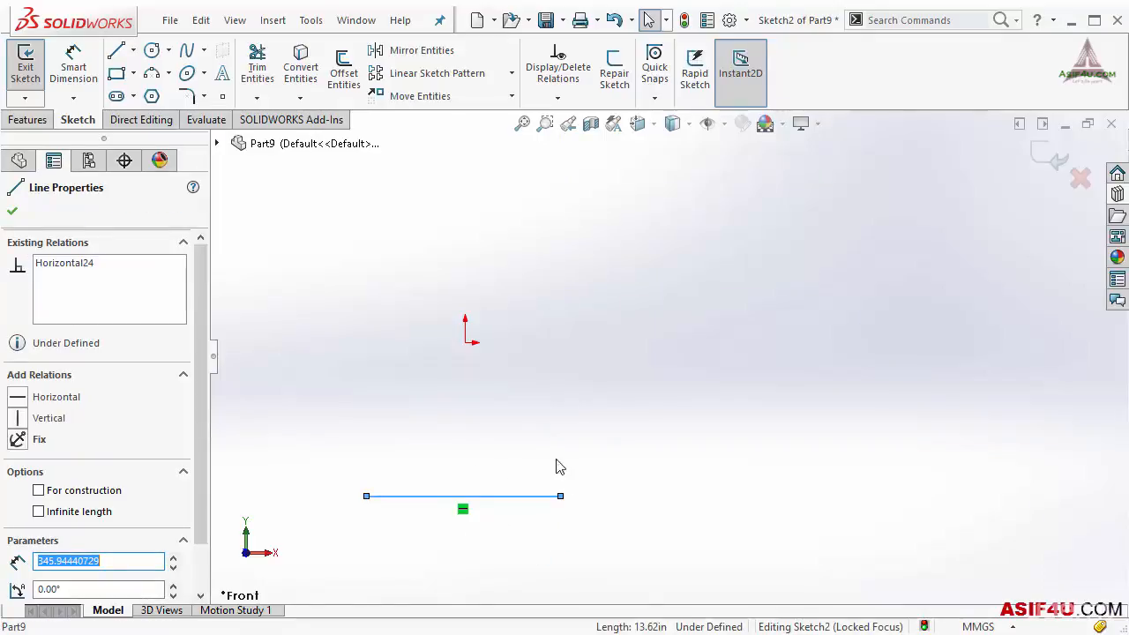
pyautogui.click(595, 445)
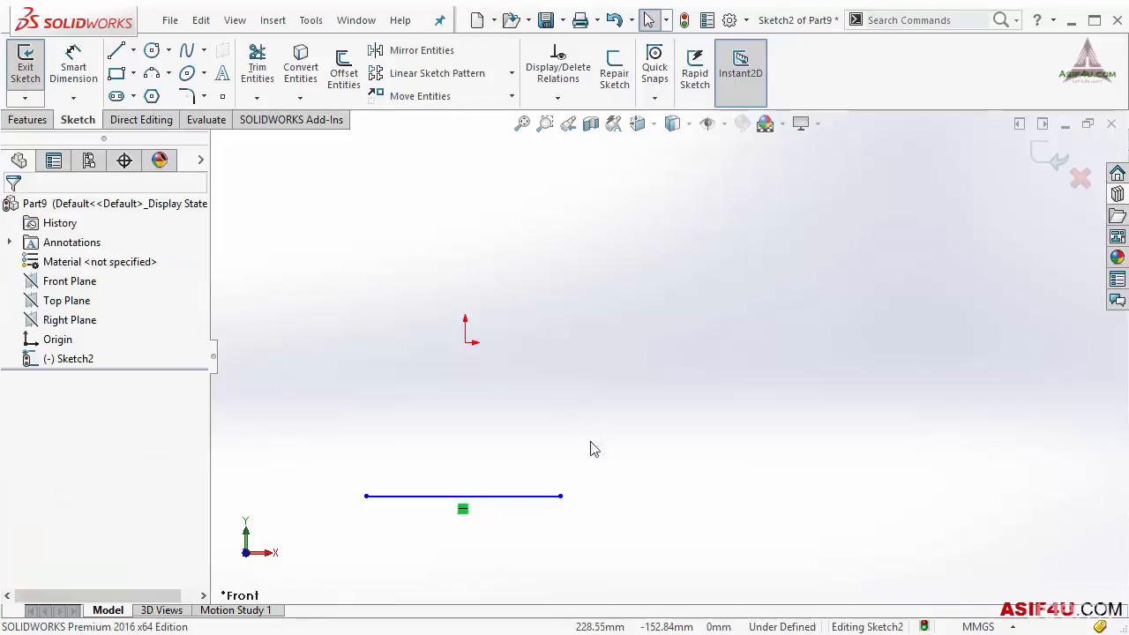
pyautogui.moveTo(560, 496); pyautogui.dragTo(480, 349)
pyautogui.click(426, 367)
pyautogui.scroll(-3, 426, 367)
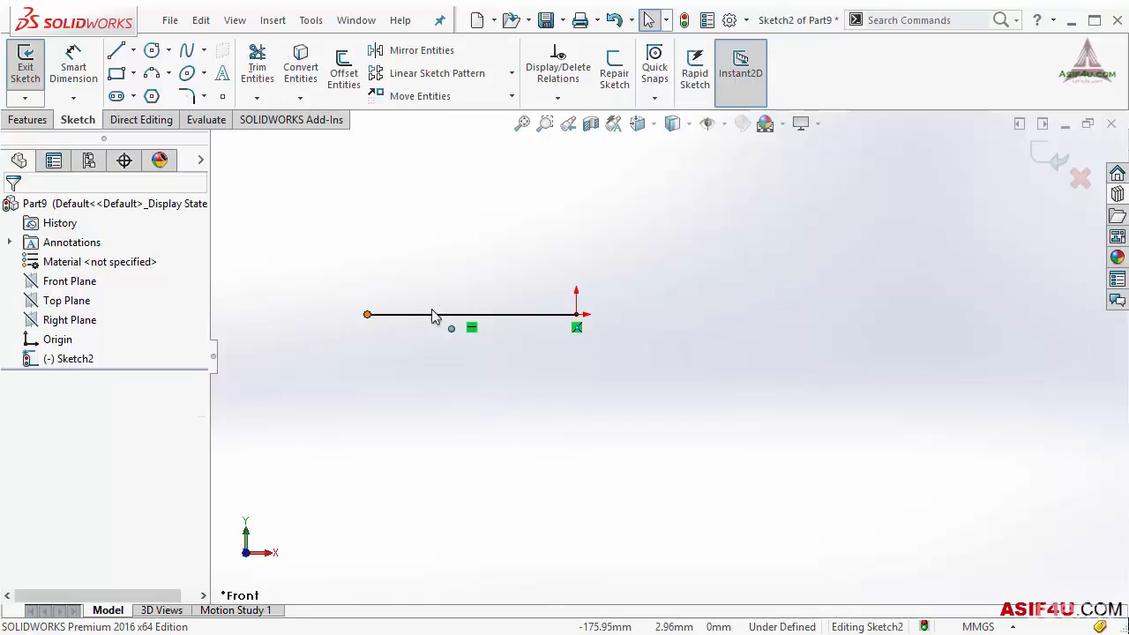
# Stretch and shorten the line by its free left end, leaving it about 174 mm long
pyautogui.moveTo(367, 314); pyautogui.dragTo(342, 314)
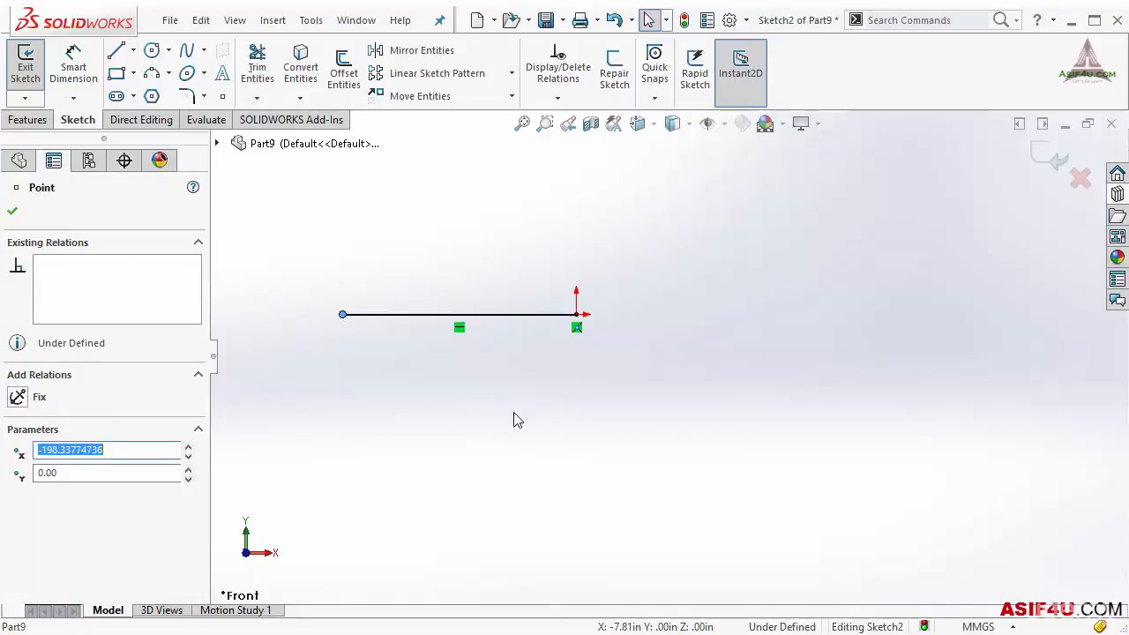
pyautogui.click(517, 420)
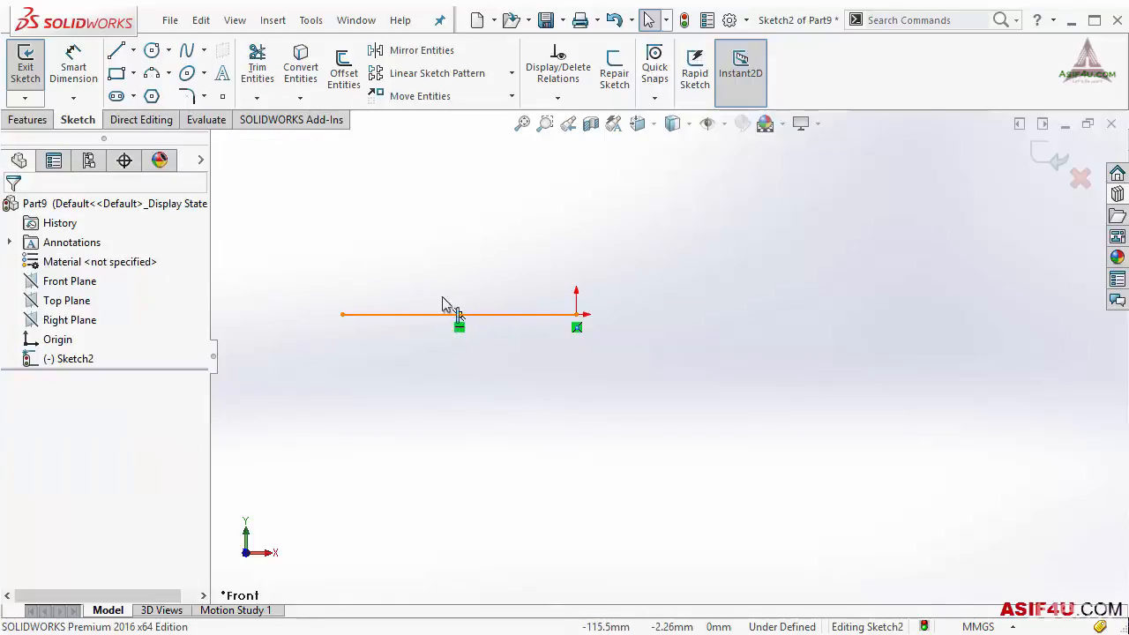
pyautogui.click(443, 301)
pyautogui.click(471, 426)
pyautogui.moveTo(372, 317)
pyautogui.mouseDown()
pyautogui.moveTo(468, 320)
pyautogui.moveTo(378, 324)
pyautogui.mouseUp()
pyautogui.click(391, 365)
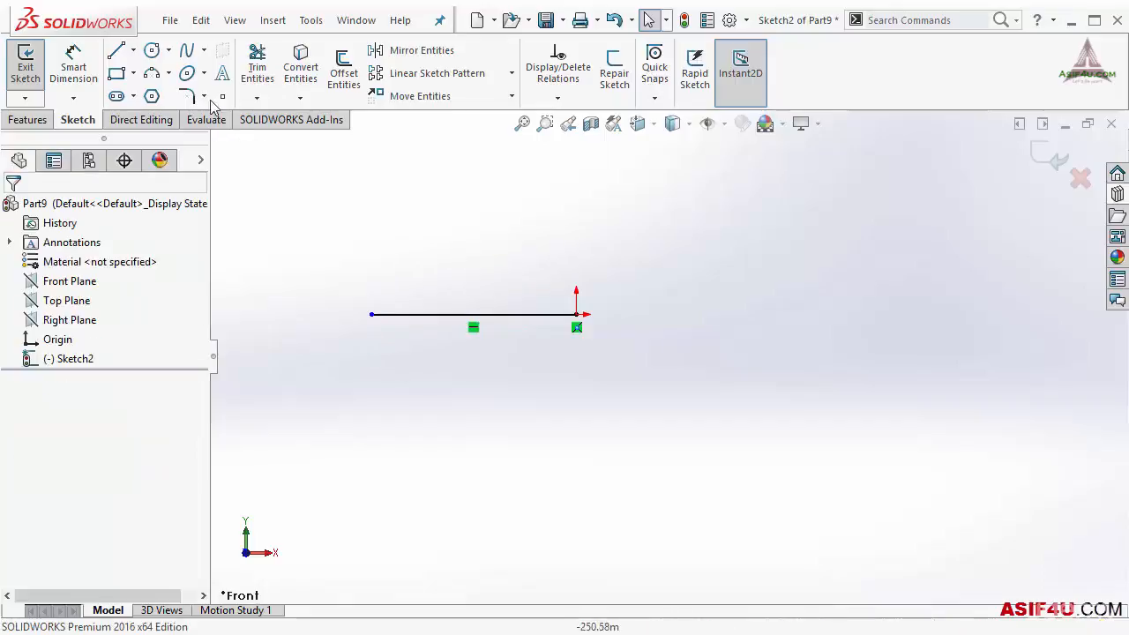
# Add a smart dimension below the horizontal line, setting its length to 150 mm
pyautogui.click(73, 67)
pyautogui.click(524, 315)
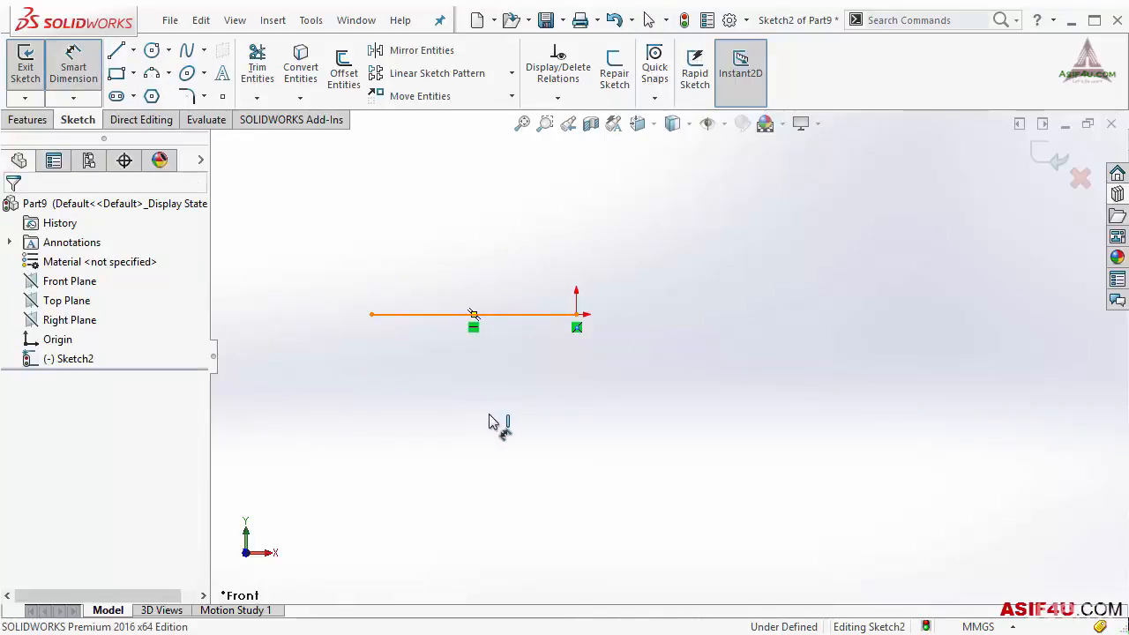
pyautogui.click(490, 422)
pyautogui.write('15')
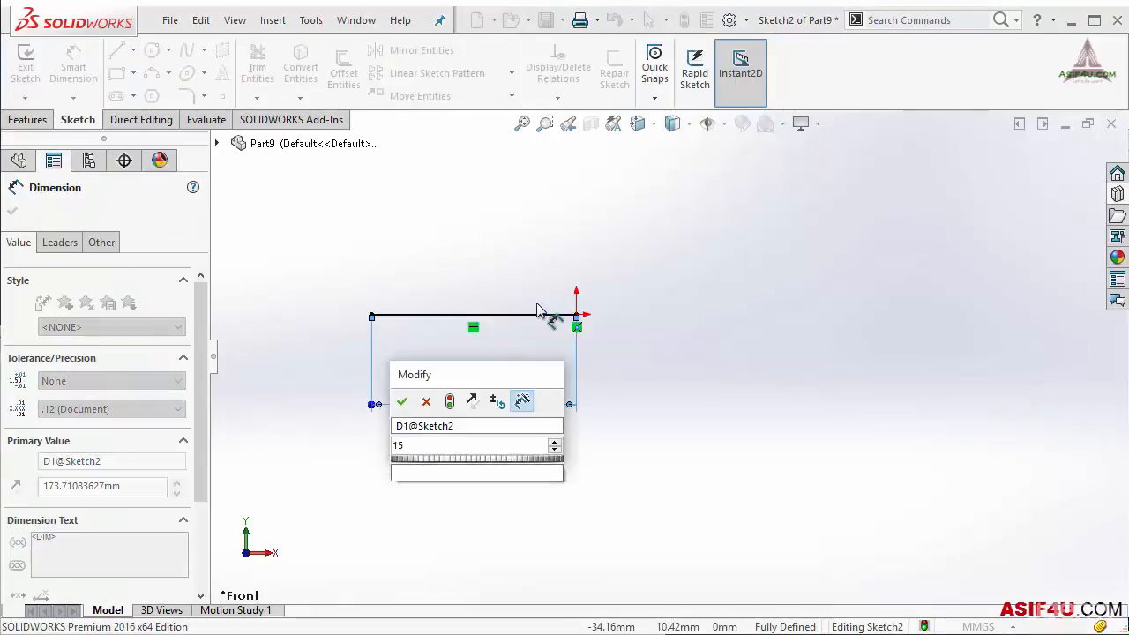
pyautogui.write('0')
pyautogui.press('Return')
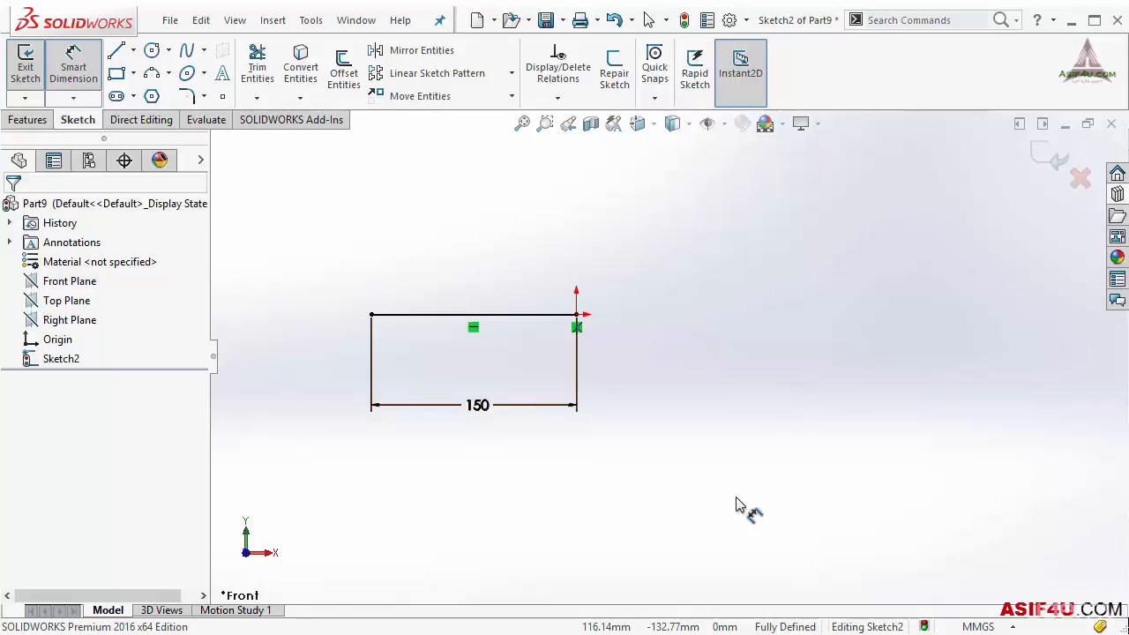
pyautogui.press('Escape')
# Delete the horizontal line from the sketch
pyautogui.click(499, 315)
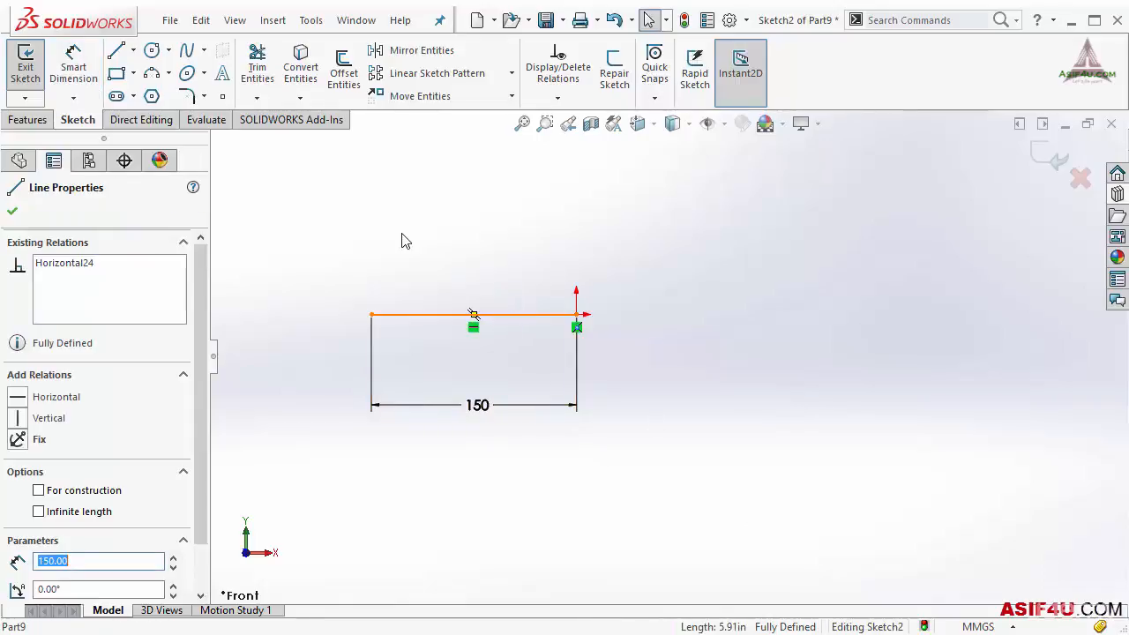
pyautogui.press('Delete')
pyautogui.click(432, 473)
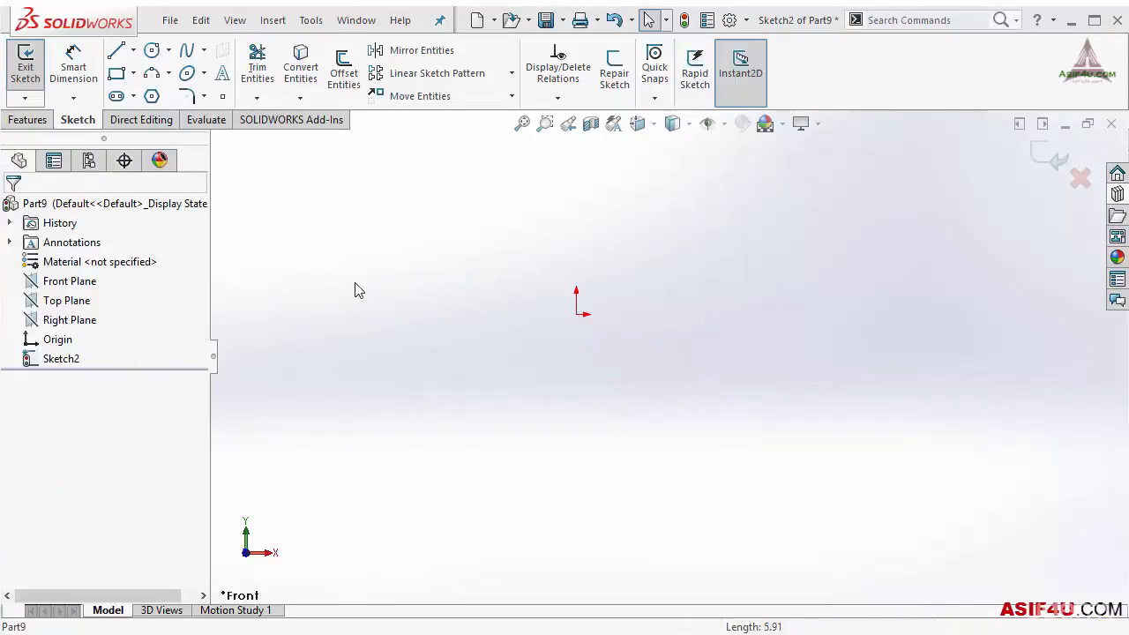
# Sketch a center rectangle about 217 mm wide, centered on the origin
pyautogui.click(133, 75)
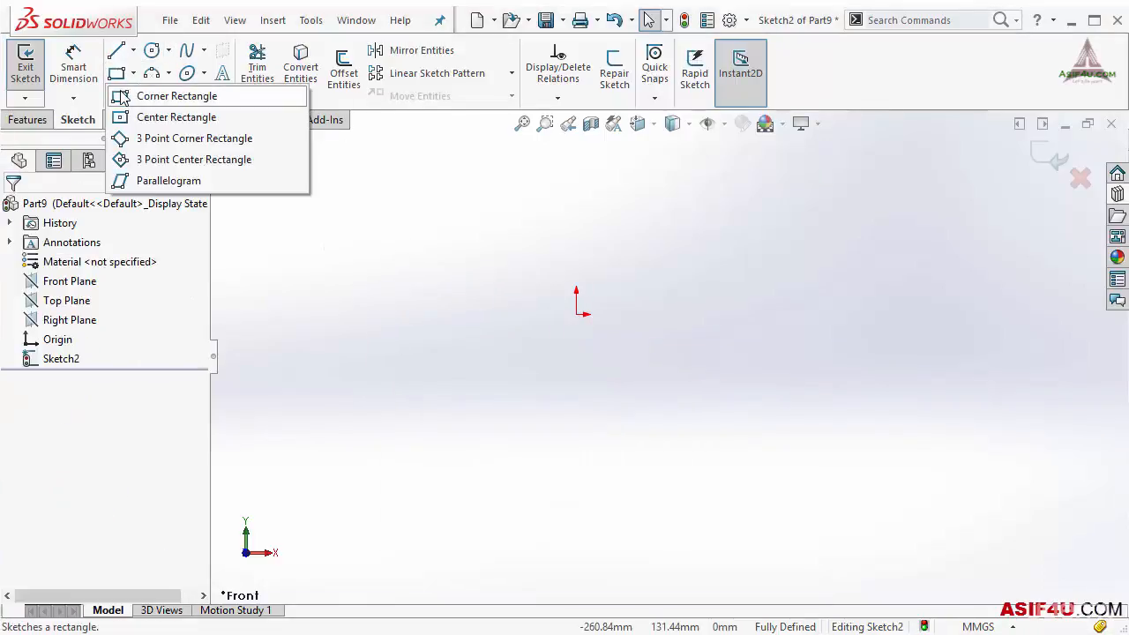
pyautogui.click(141, 117)
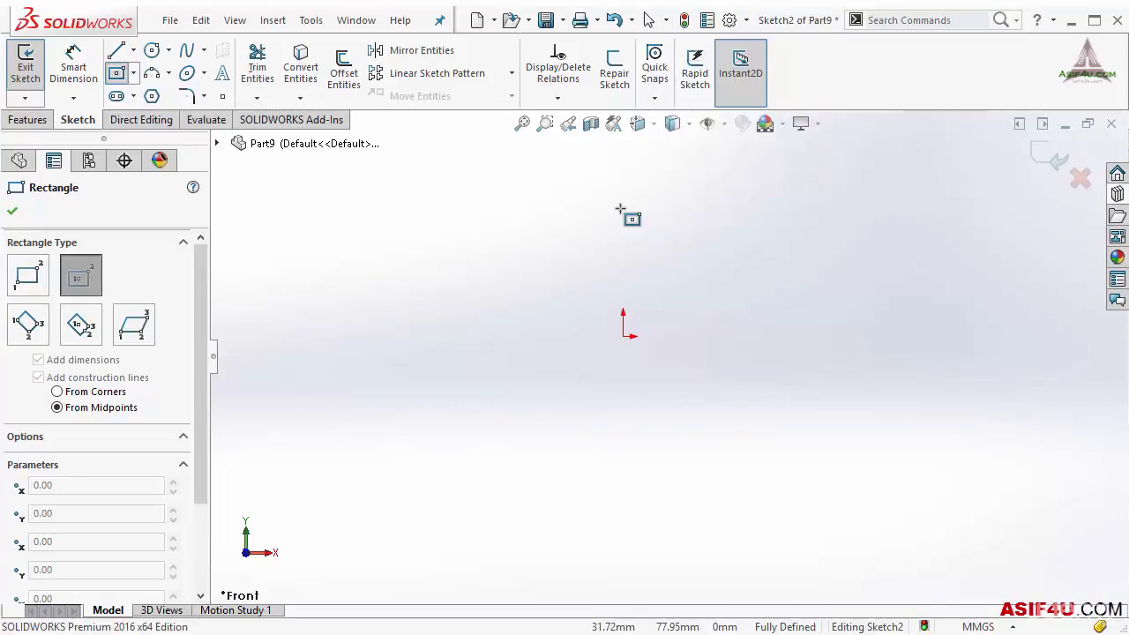
pyautogui.click(605, 461)
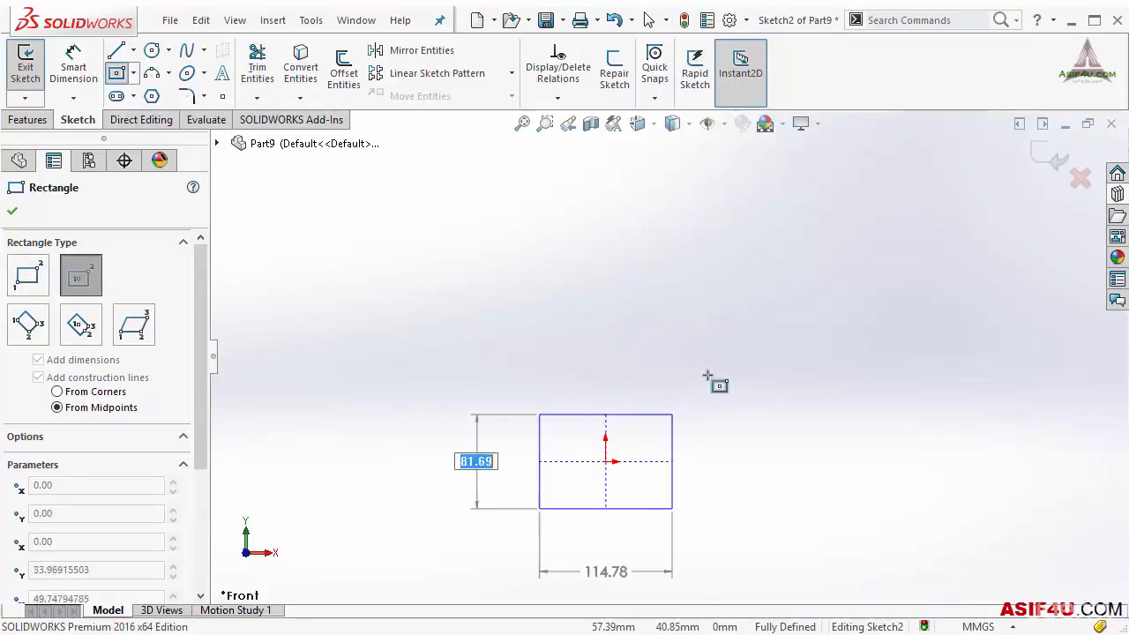
pyautogui.click(734, 350)
pyautogui.scroll(-1, 686, 442)
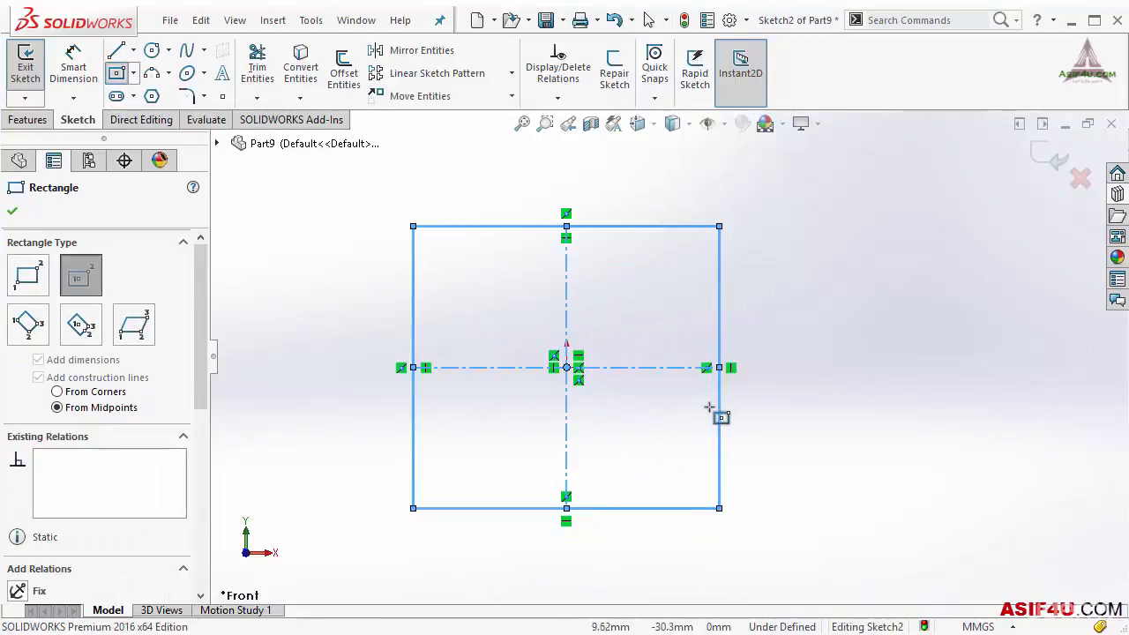
pyautogui.scroll(1, 604, 346)
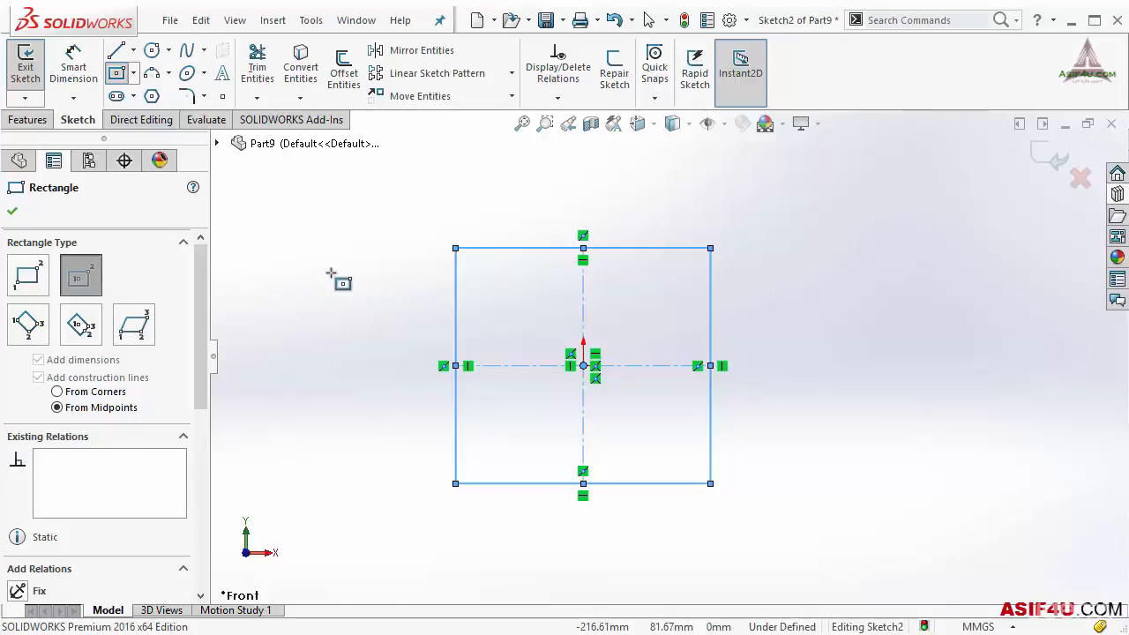
pyautogui.press('Escape')
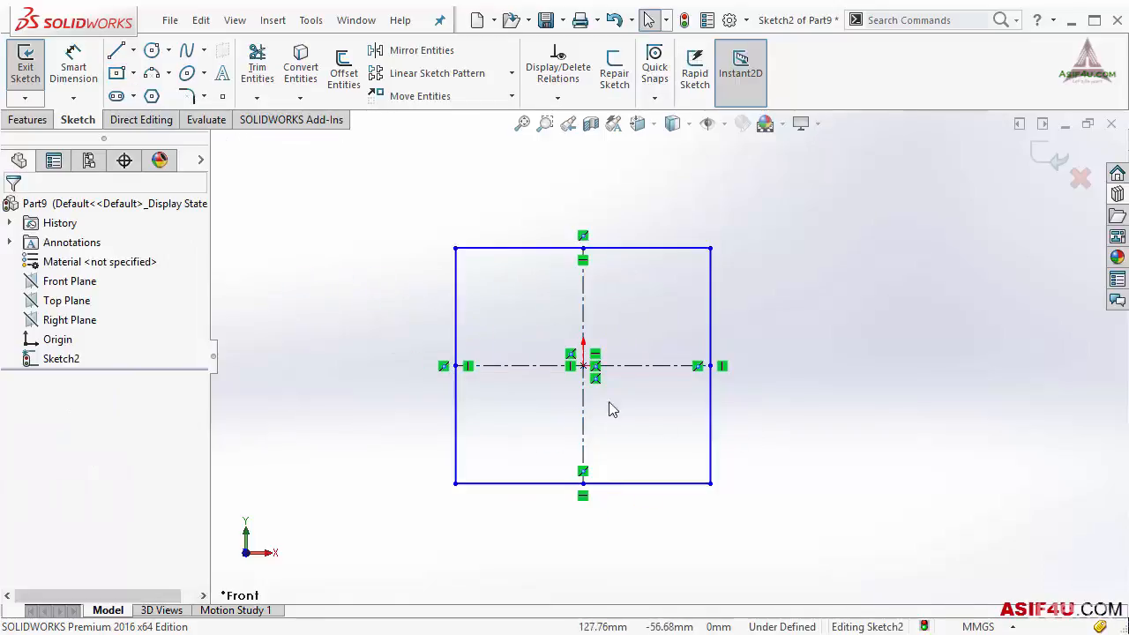
# Dimension the rectangle's bottom edge and set its width to 200 mm
pyautogui.click(74, 66)
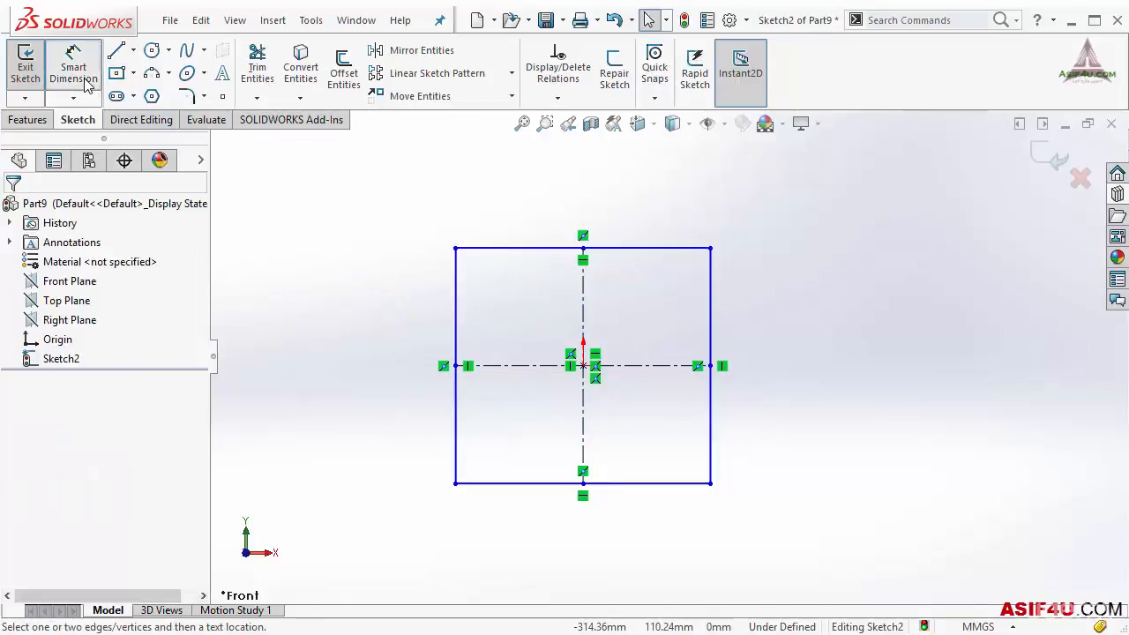
pyautogui.click(609, 484)
pyautogui.click(595, 567)
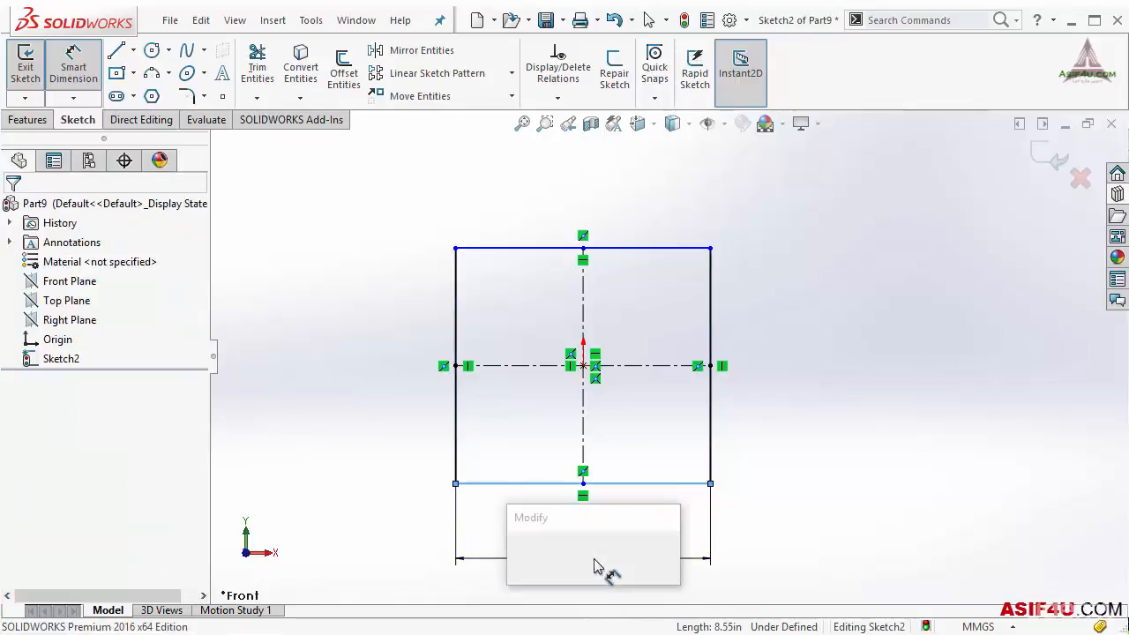
pyautogui.write('200')
pyautogui.press('Return')
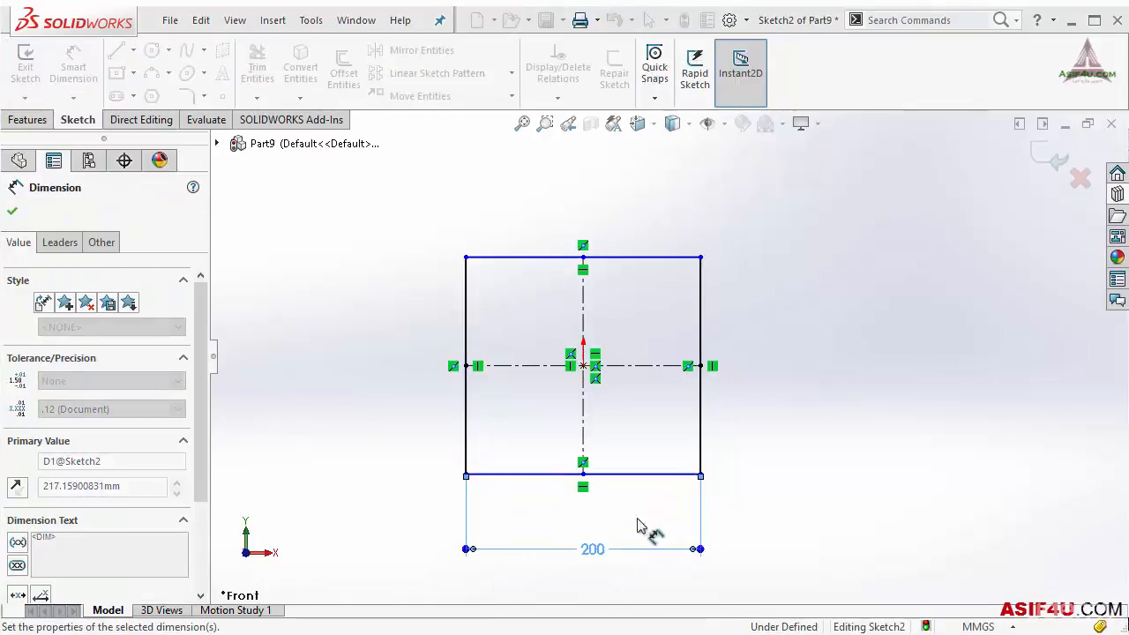
pyautogui.press('Escape')
pyautogui.press('Escape')
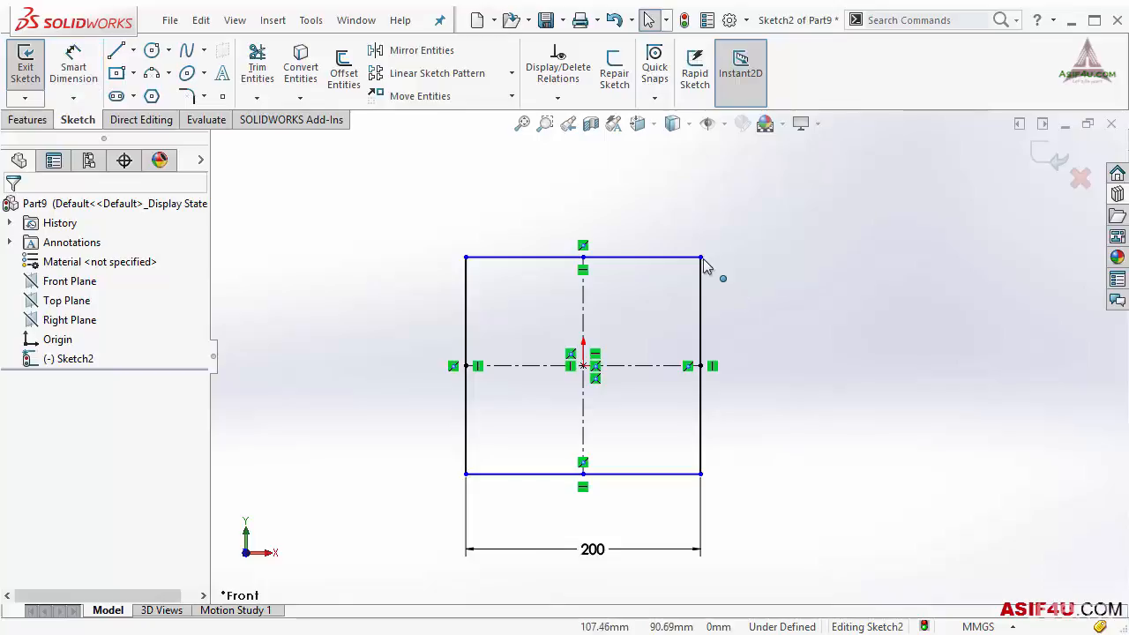
# Move the rectangle's top-right corner to make the rectangle about 211 mm tall
pyautogui.moveTo(703, 259); pyautogui.dragTo(729, 308)
pyautogui.click(701, 323)
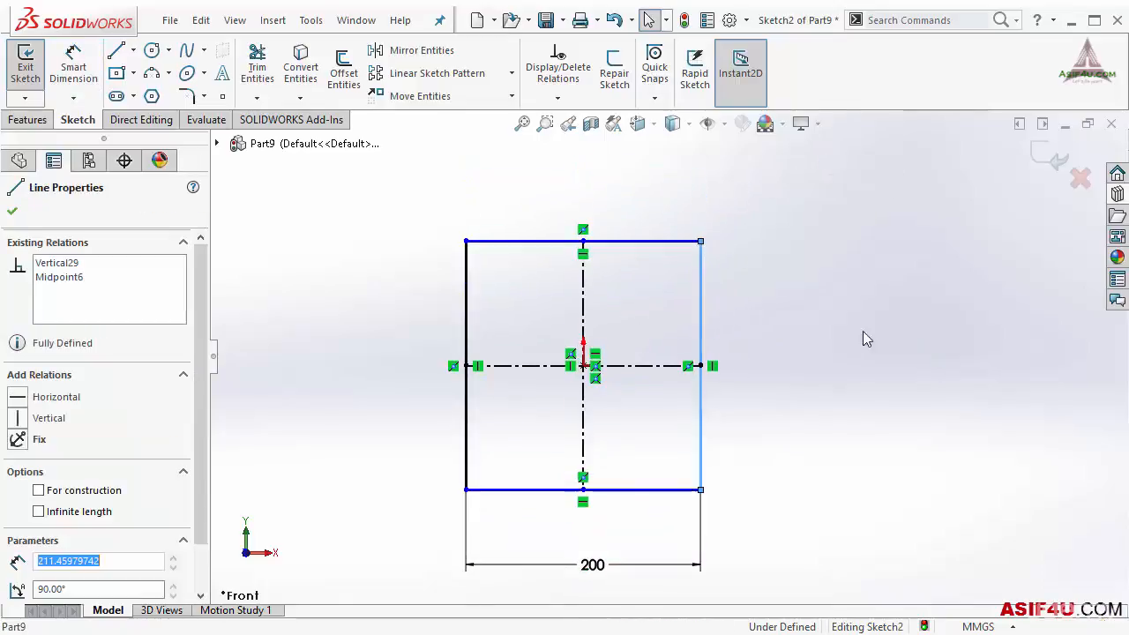
pyautogui.click(780, 364)
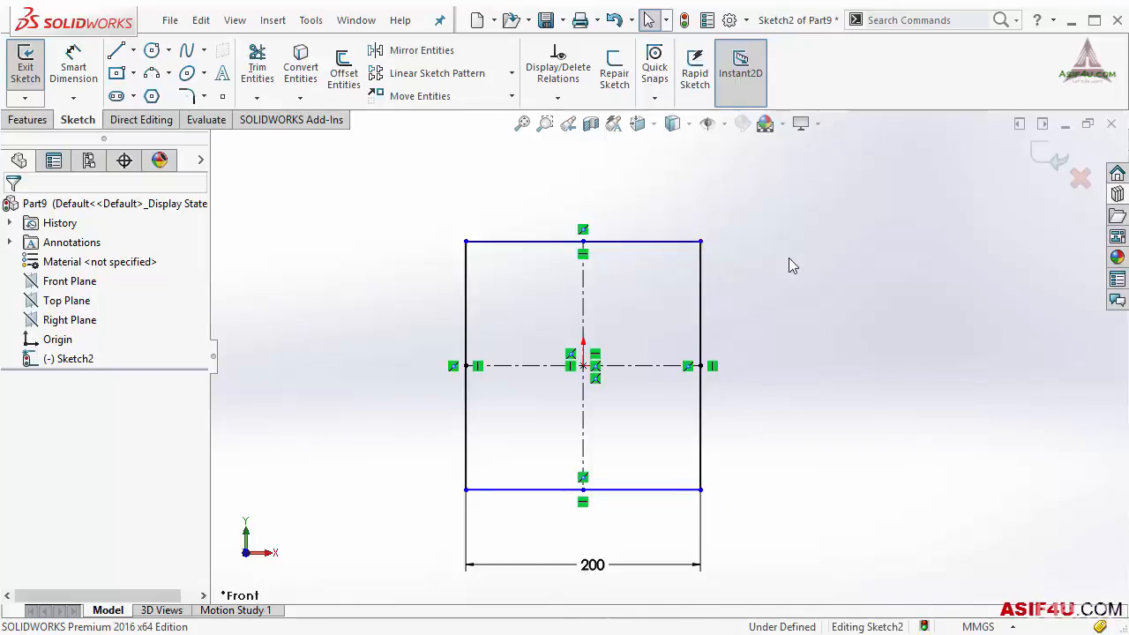
# Dimension the distance between the rectangle's top and bottom edges, setting the height to 200 mm
pyautogui.moveTo(788, 254); pyautogui.dragTo(786, 202, button='right')
pyautogui.click(687, 243)
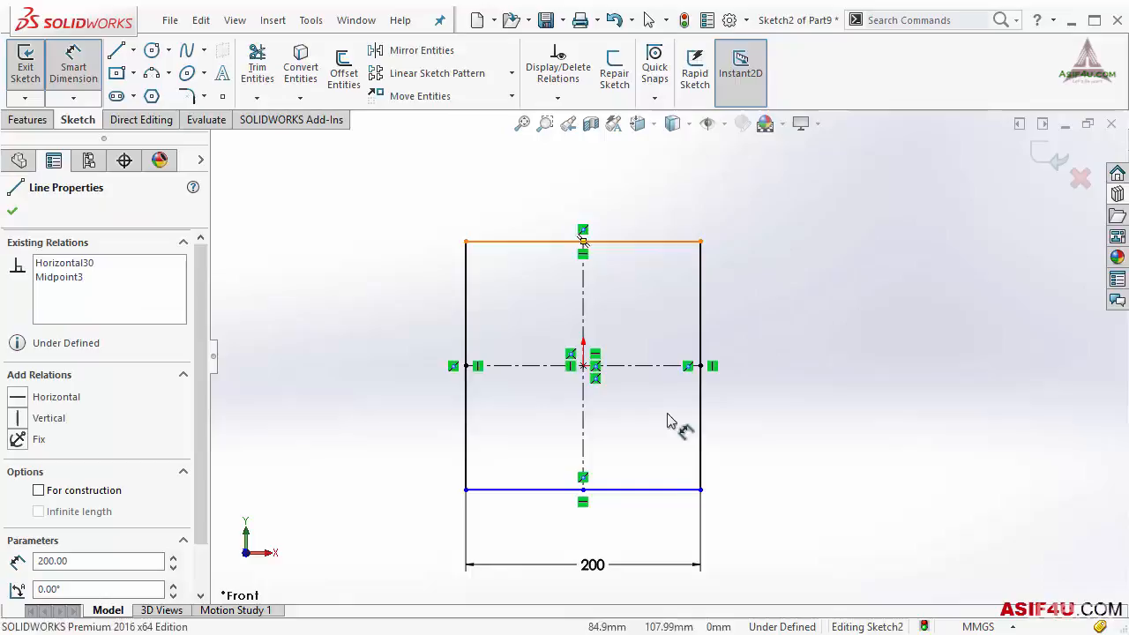
pyautogui.click(670, 489)
pyautogui.click(756, 370)
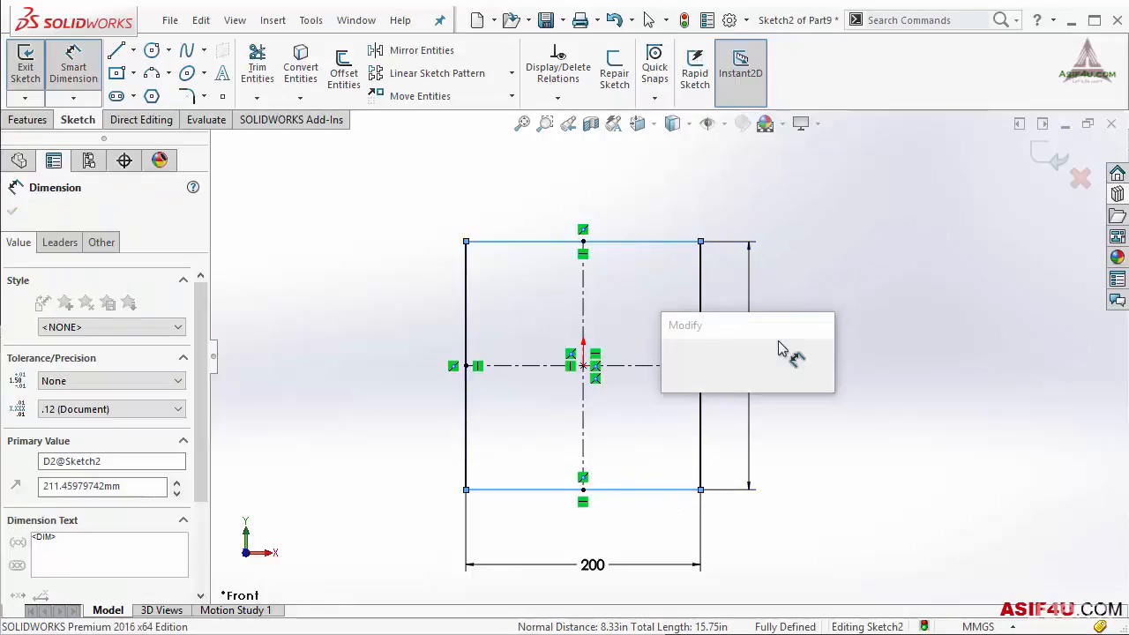
pyautogui.press('Return')
pyautogui.press('Escape')
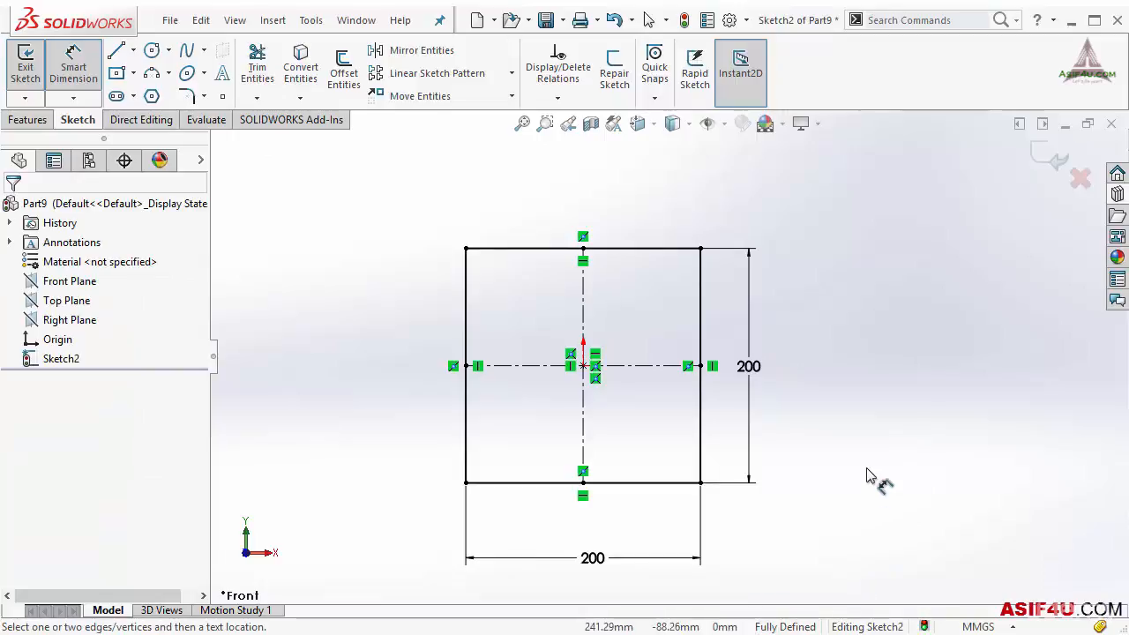
pyautogui.press('Escape')
# Delete the whole rectangle together with its construction lines and dimensions
pyautogui.moveTo(396, 217)
pyautogui.mouseDown()
pyautogui.moveTo(739, 518)
pyautogui.moveTo(882, 600)
pyautogui.mouseUp()
pyautogui.press('Delete')
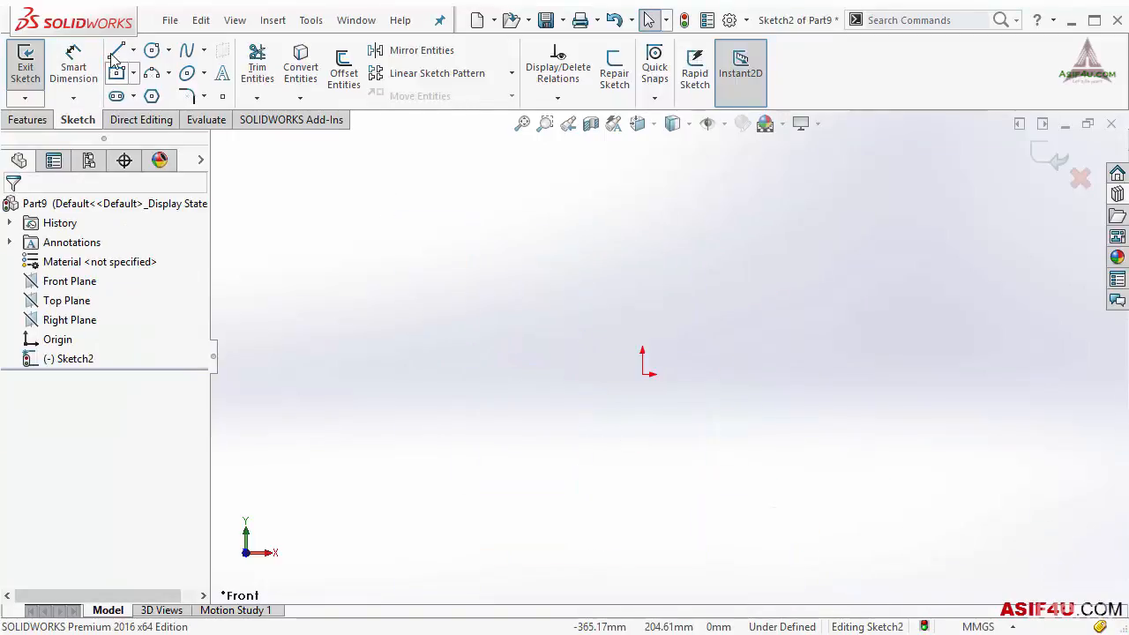
# Sketch a closed five-sided line profile from the origin, with a vertical right side about 173 mm high, a sloped upper-left edge and a slightly slanted bottom
pyautogui.press('l')
pyautogui.click(642, 375)
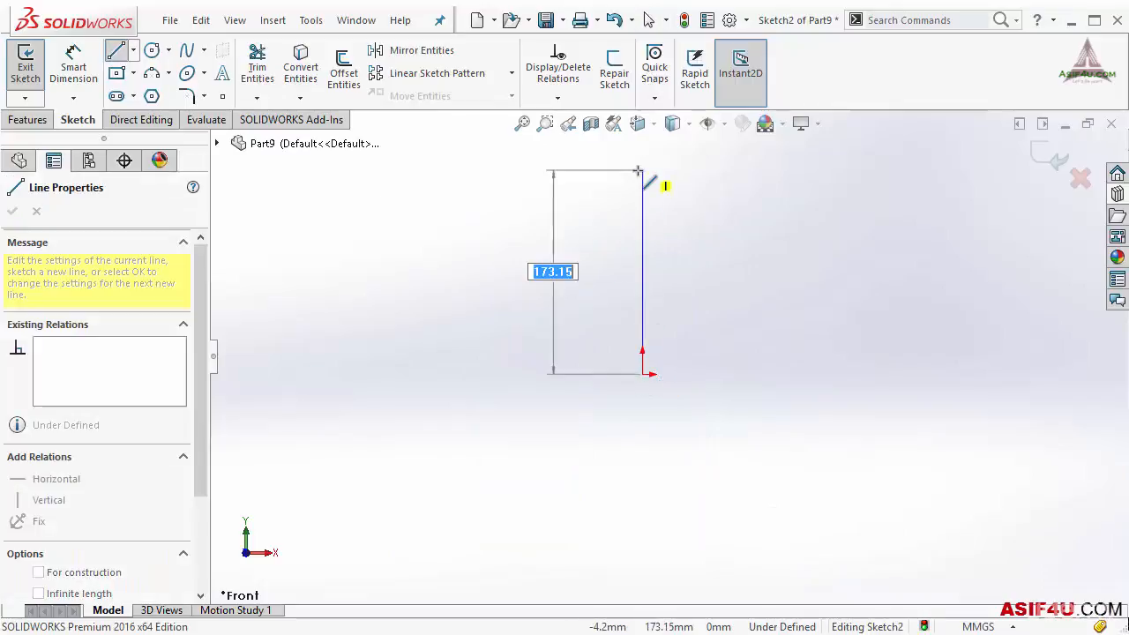
pyautogui.click(643, 169)
pyautogui.click(569, 169)
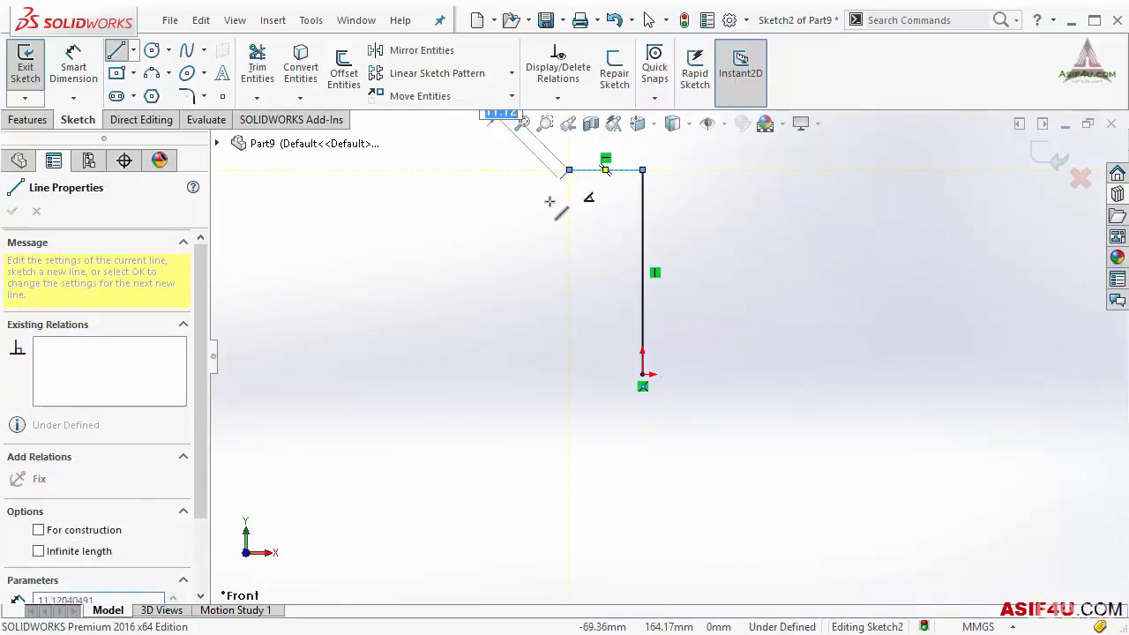
pyautogui.click(509, 272)
pyautogui.click(509, 381)
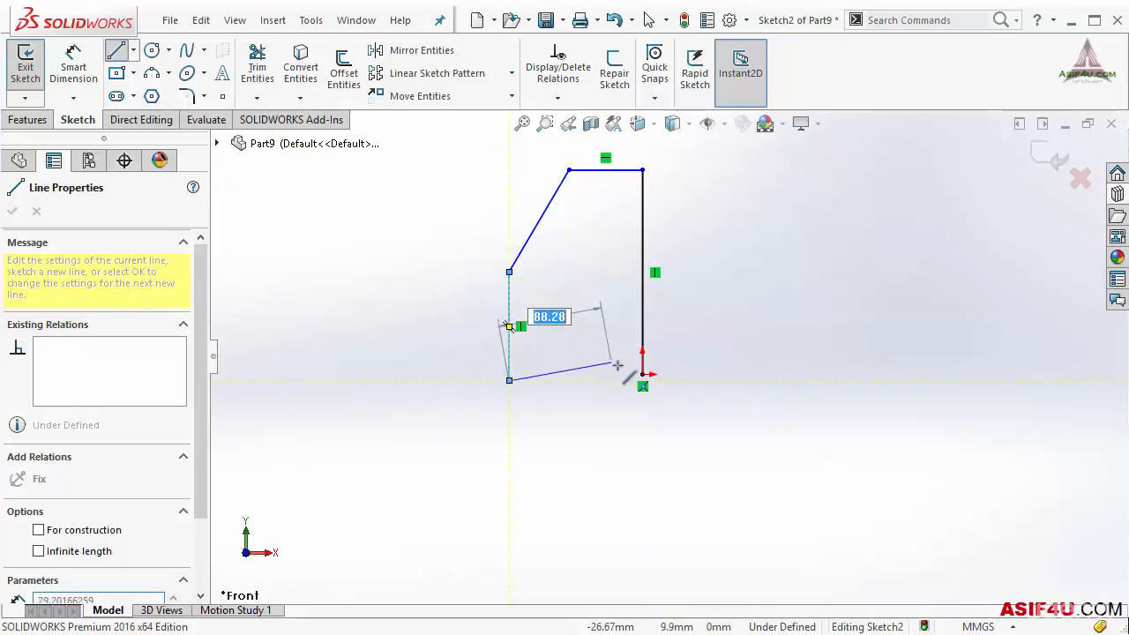
pyautogui.click(644, 375)
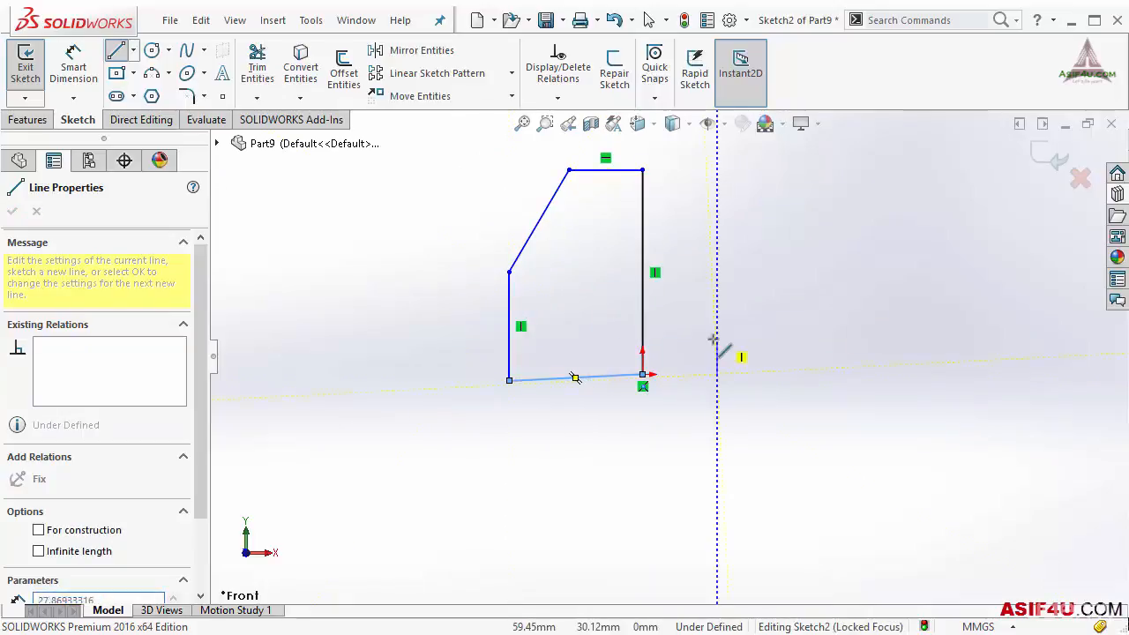
pyautogui.press('Escape')
pyautogui.click(731, 247)
pyautogui.scroll(2, 593, 261)
pyautogui.scroll(-3, 593, 264)
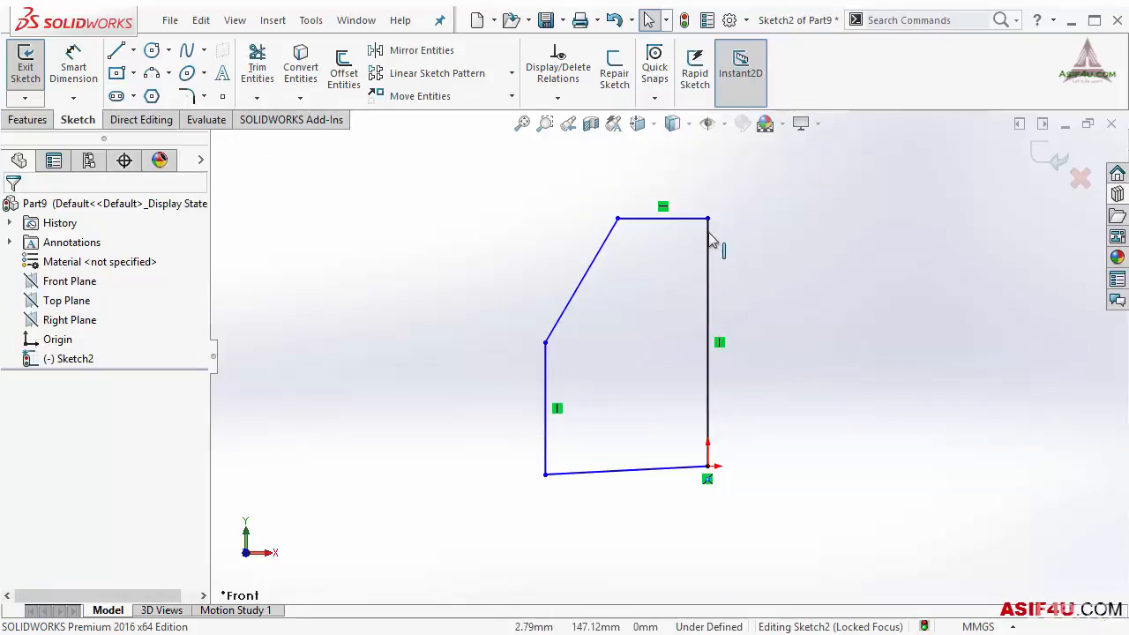
# Move the profile's top-right corner up to about 175 mm above the origin
pyautogui.moveTo(708, 218)
pyautogui.mouseDown()
pyautogui.moveTo(710, 274)
pyautogui.moveTo(719, 212)
pyautogui.mouseUp()
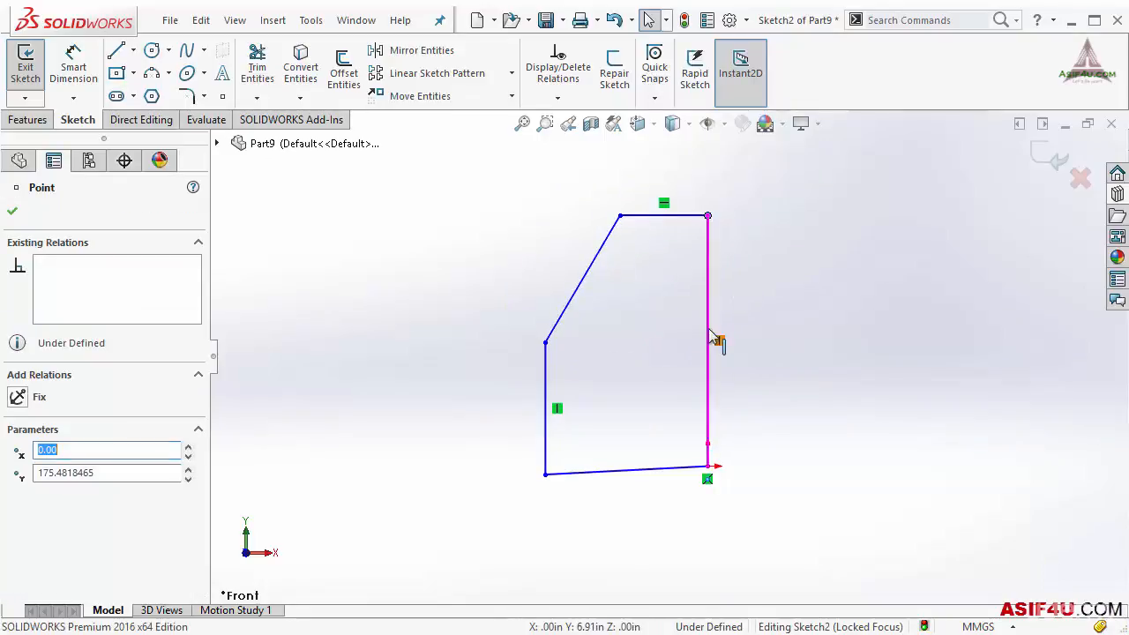
pyautogui.click(793, 321)
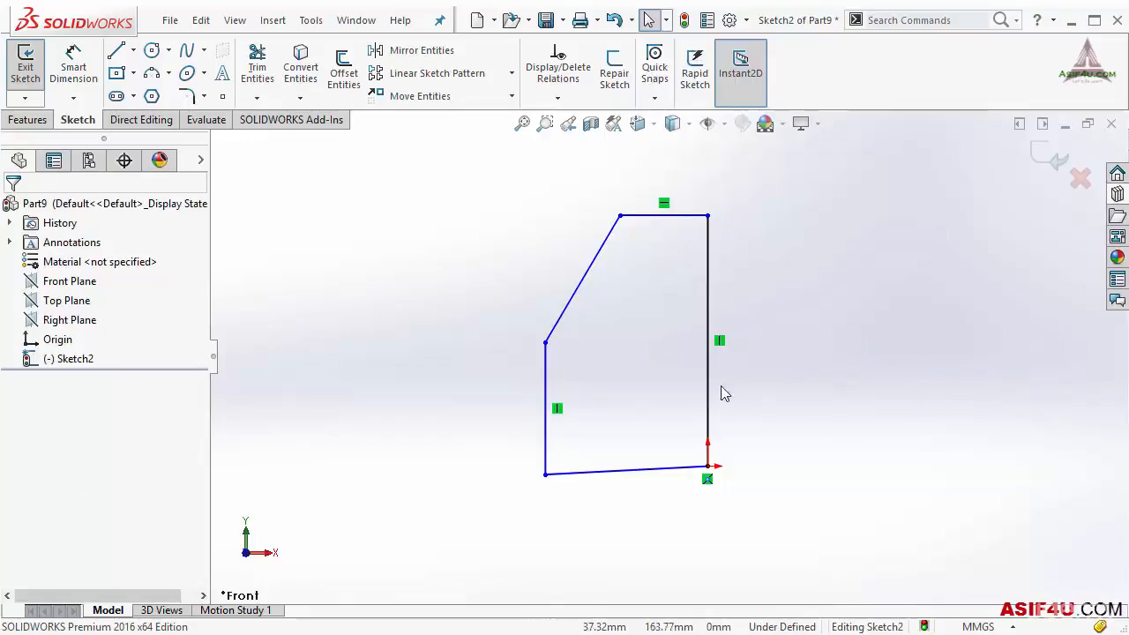
pyautogui.moveTo(781, 291); pyautogui.dragTo(780, 205, button='right')
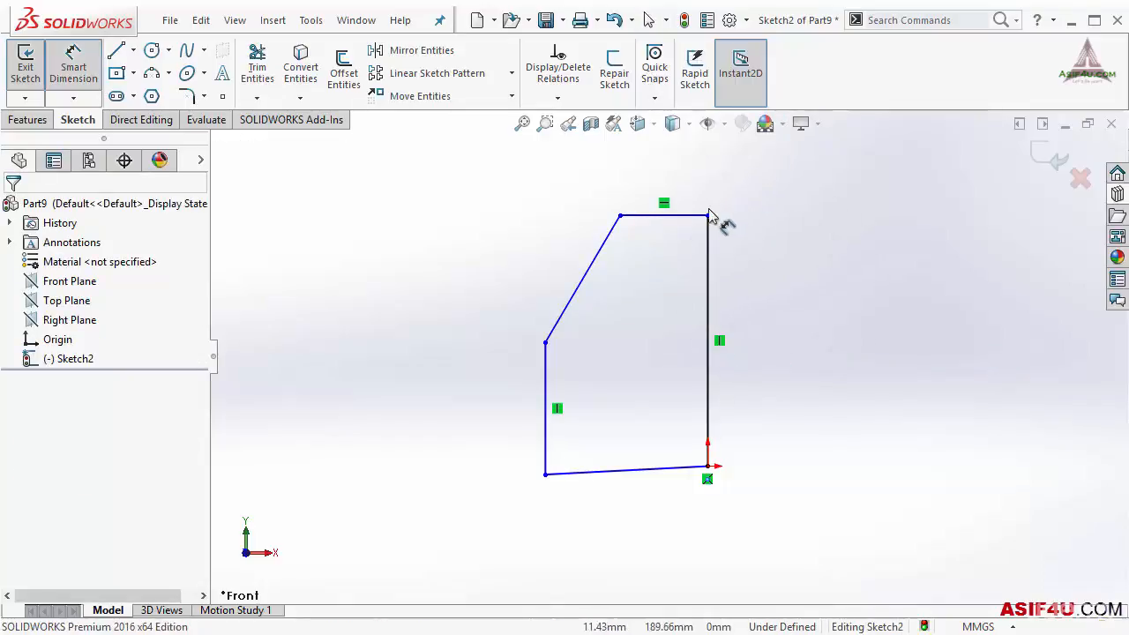
pyautogui.click(664, 215)
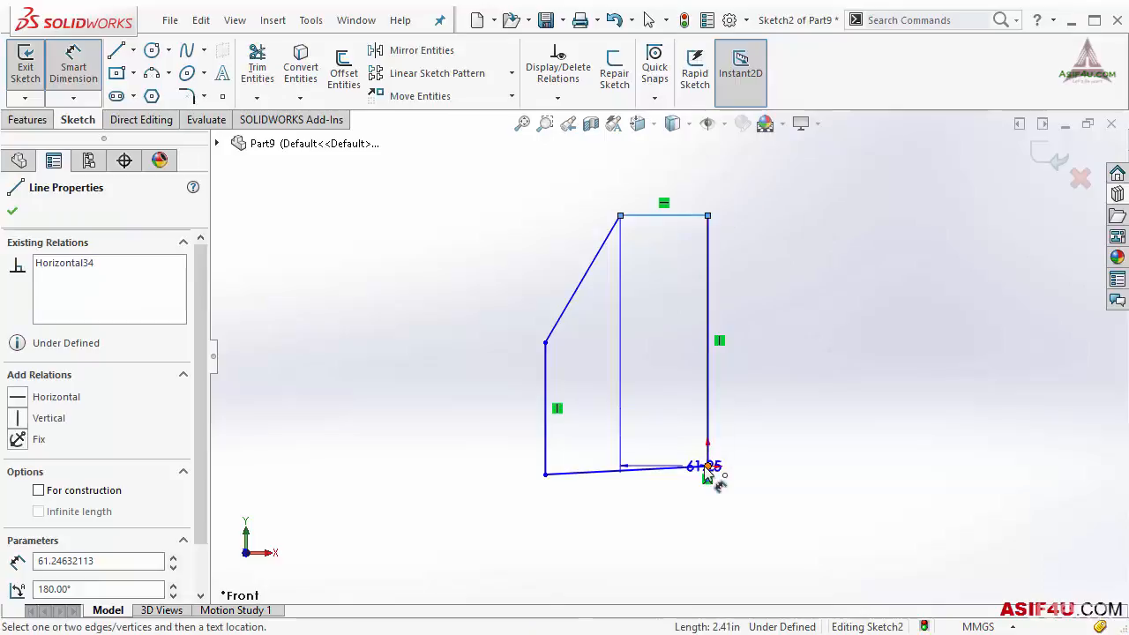
pyautogui.press('Escape')
pyautogui.press('Escape')
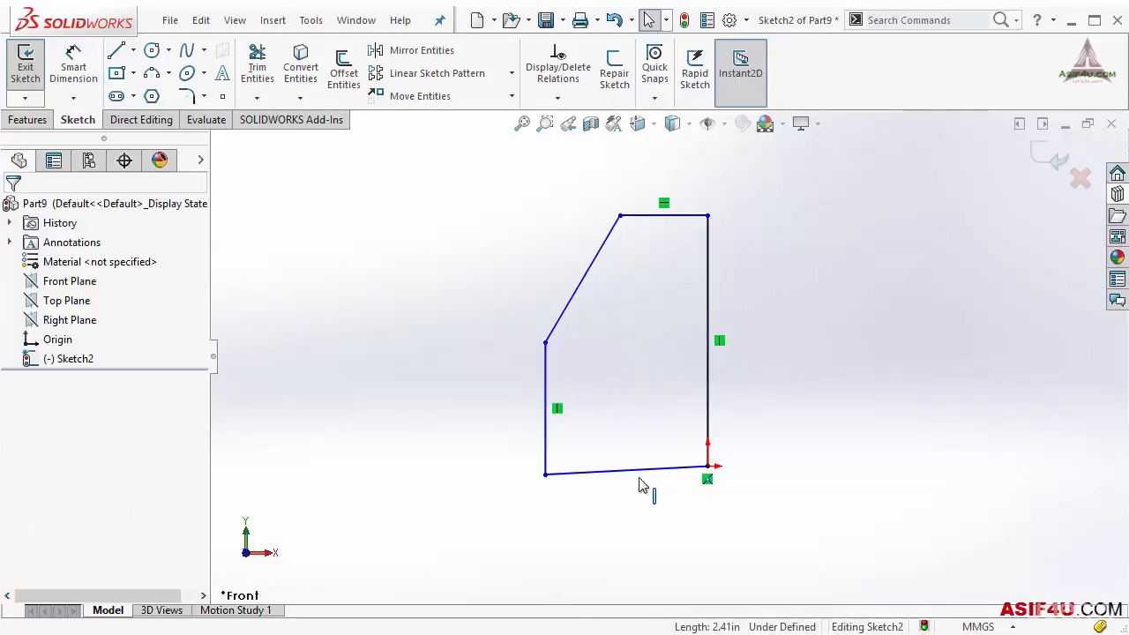
# Add a horizontal relation to the profile's slanted bottom edge
pyautogui.click(645, 470)
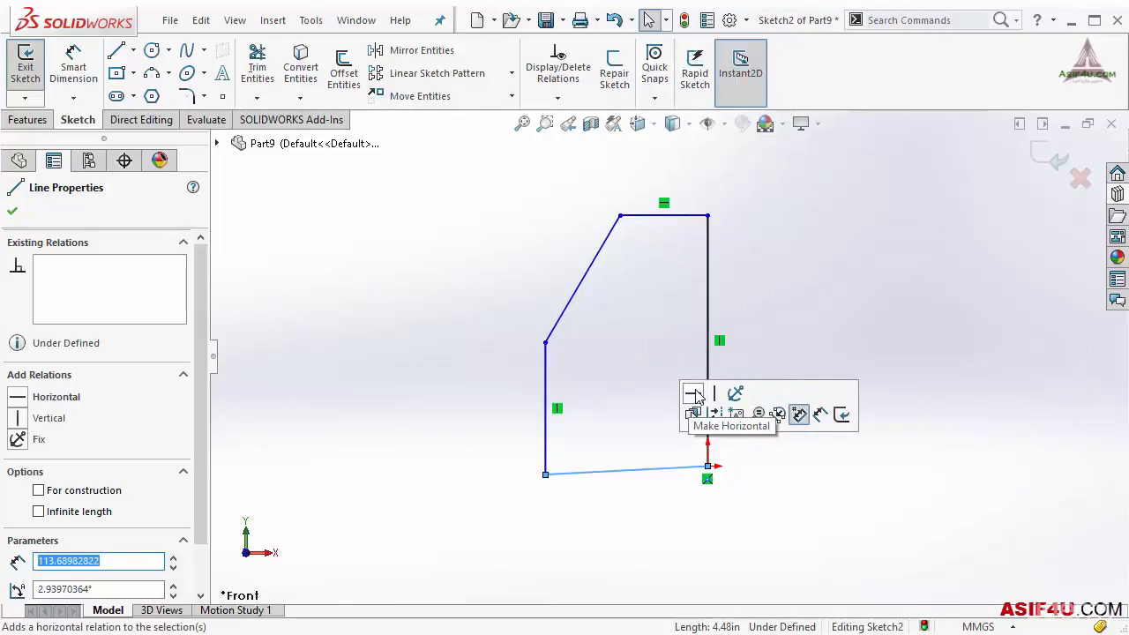
pyautogui.click(695, 395)
pyautogui.click(801, 318)
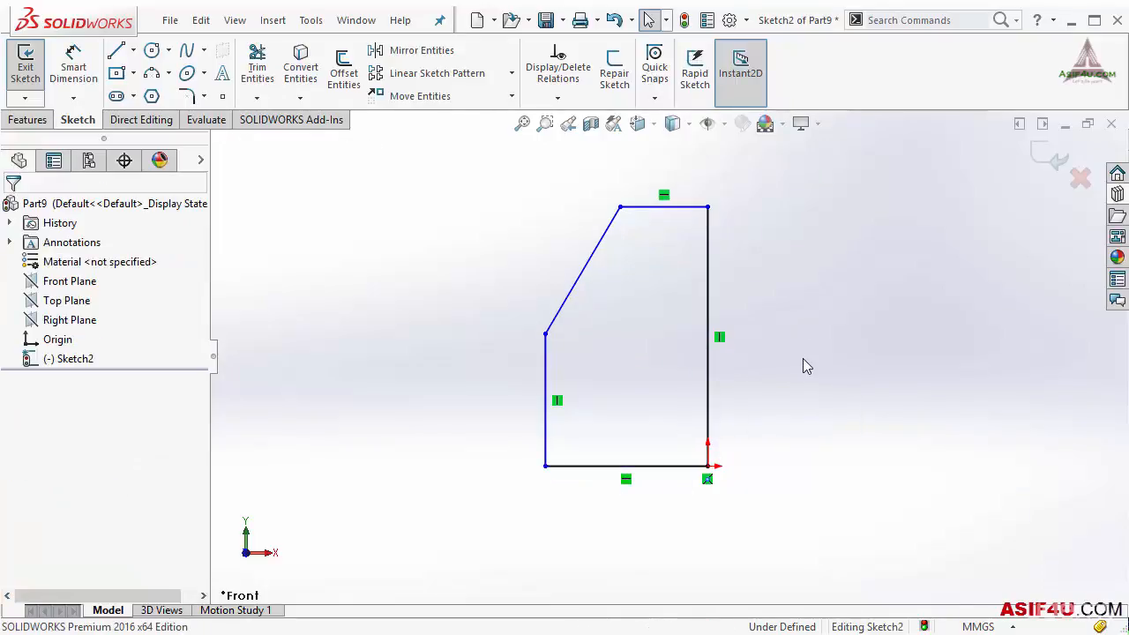
# Dimension the profile's right vertical edge, setting its height to 180 mm
pyautogui.moveTo(782, 297); pyautogui.dragTo(769, 228, button='right')
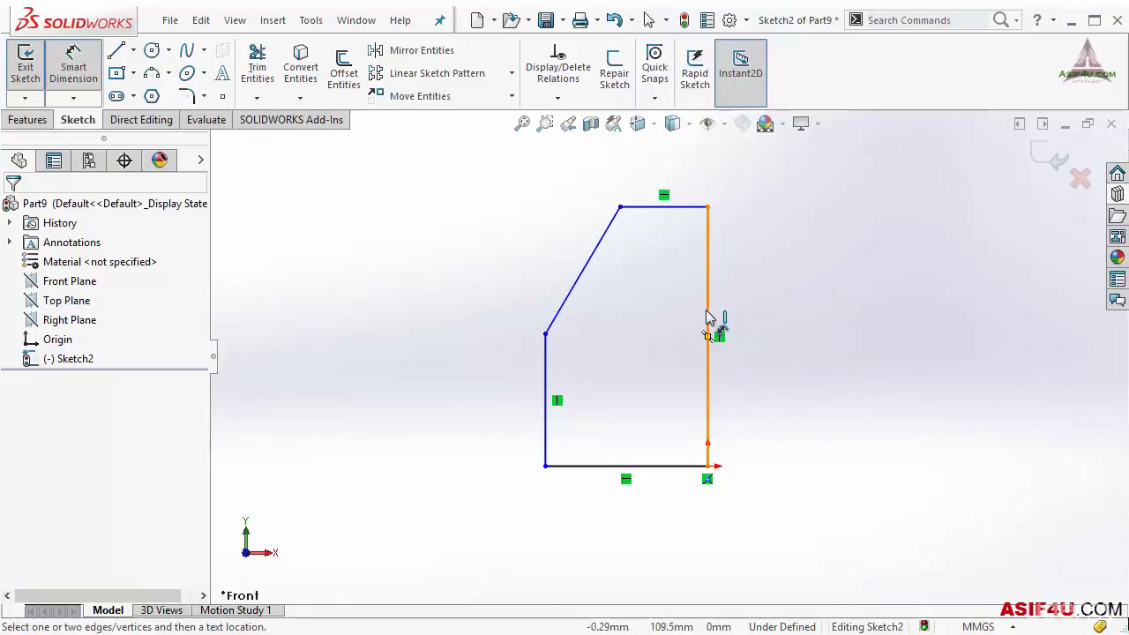
pyautogui.click(708, 322)
pyautogui.click(791, 318)
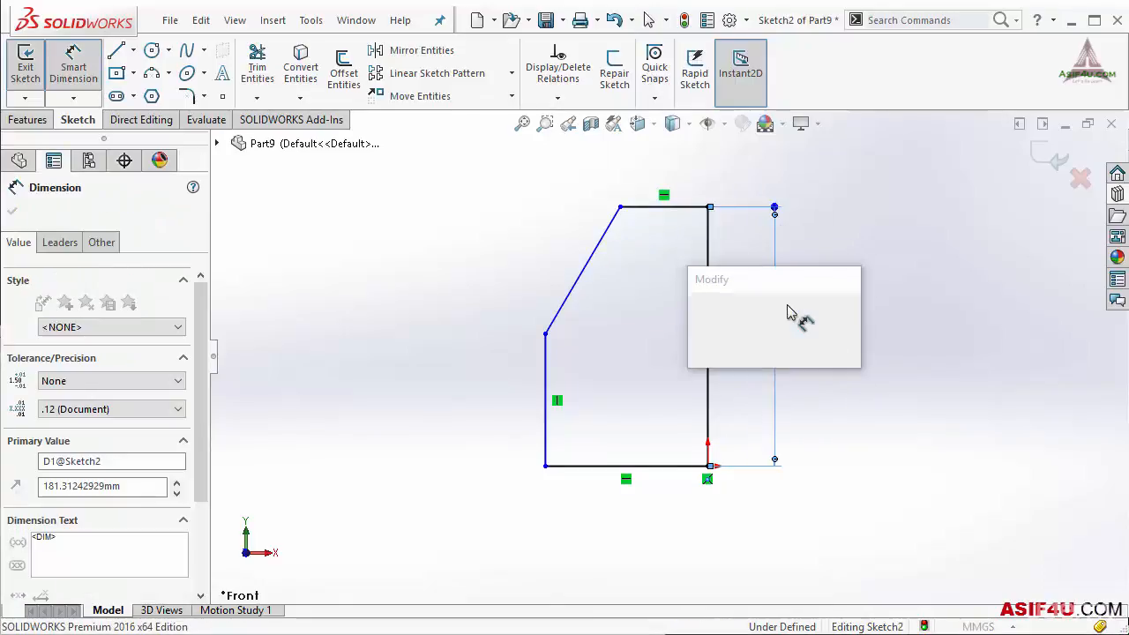
pyautogui.write('180')
pyautogui.press('Return')
pyautogui.click(883, 300)
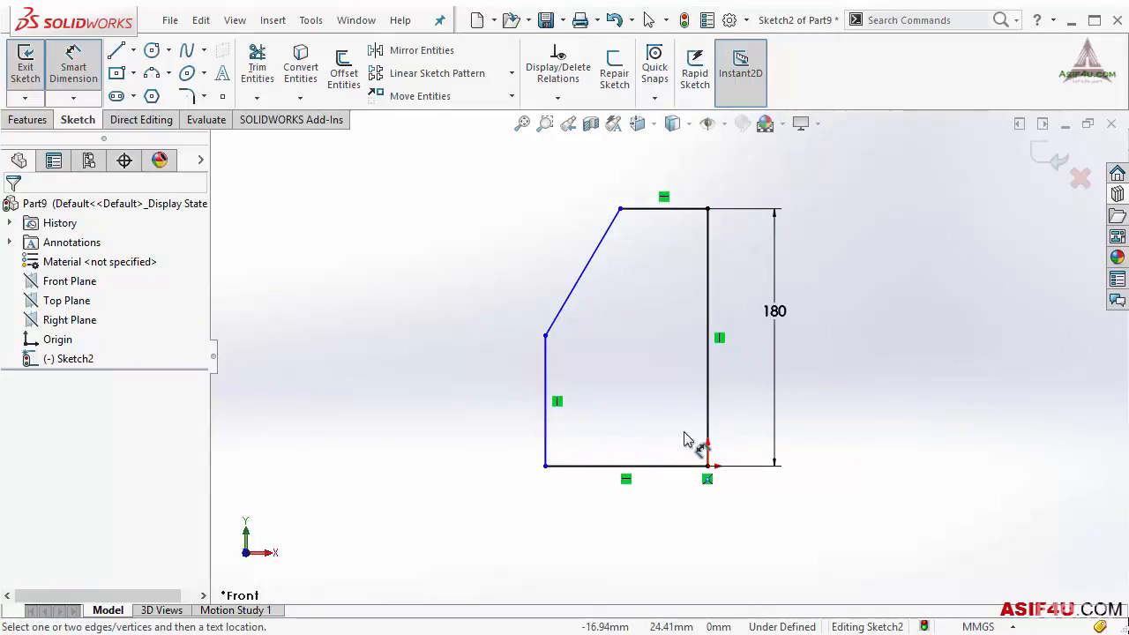
pyautogui.press('Escape')
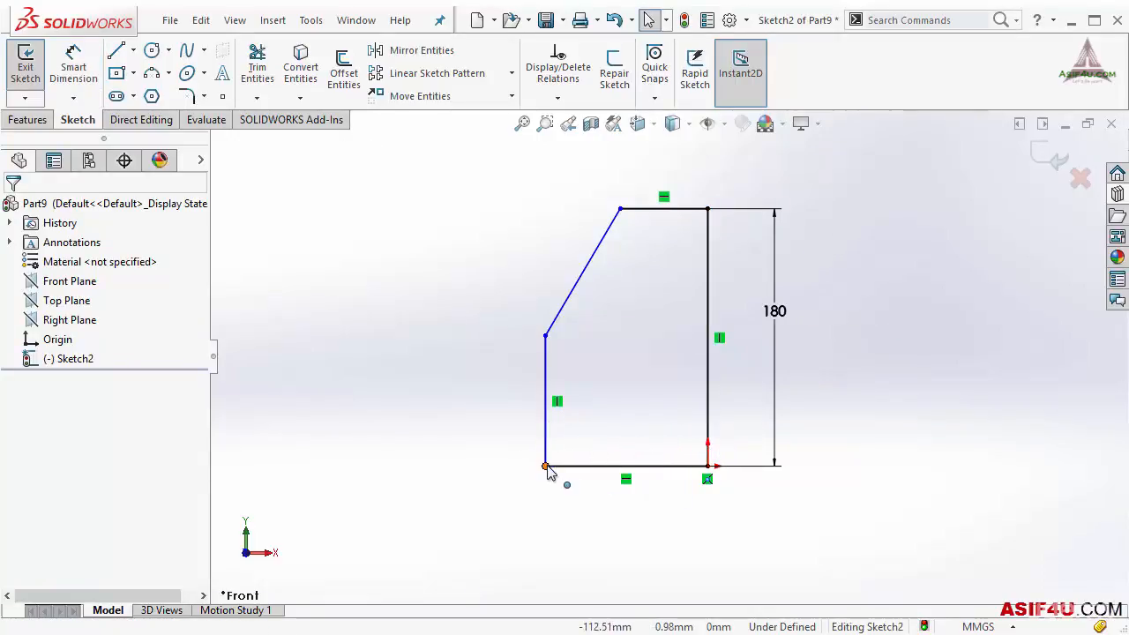
# Dimension the distance between the profile's left and right vertical edges, setting the width to 100 mm
pyautogui.moveTo(547, 472)
pyautogui.mouseDown()
pyautogui.moveTo(476, 467)
pyautogui.moveTo(518, 469)
pyautogui.mouseUp()
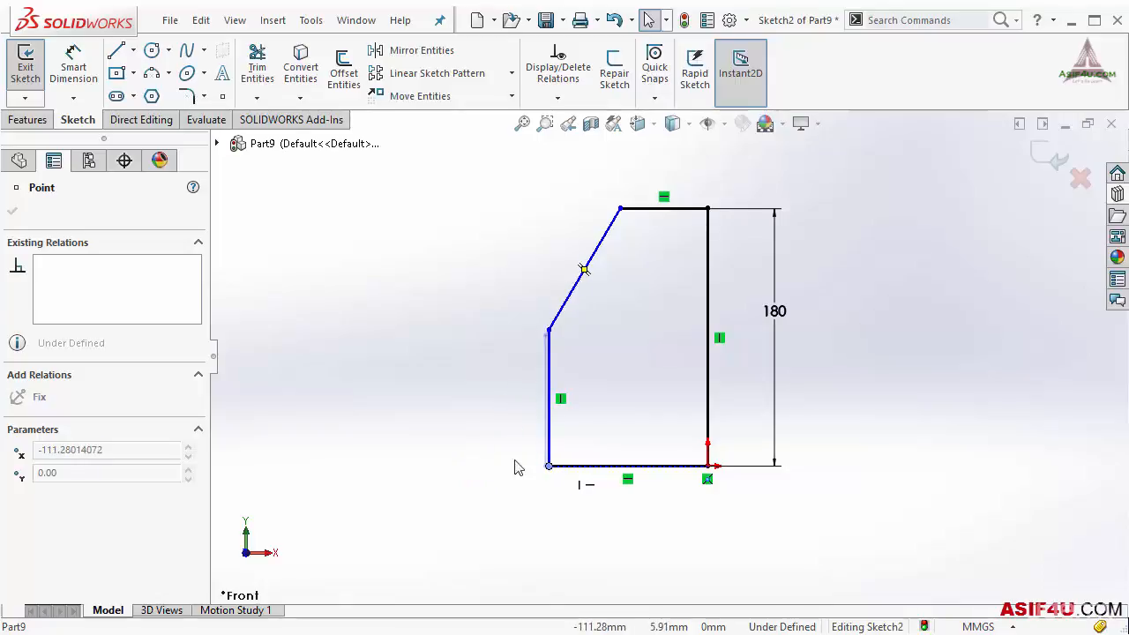
pyautogui.click(498, 429)
pyautogui.moveTo(503, 395); pyautogui.dragTo(510, 339, button='right')
pyautogui.click(549, 360)
pyautogui.click(708, 434)
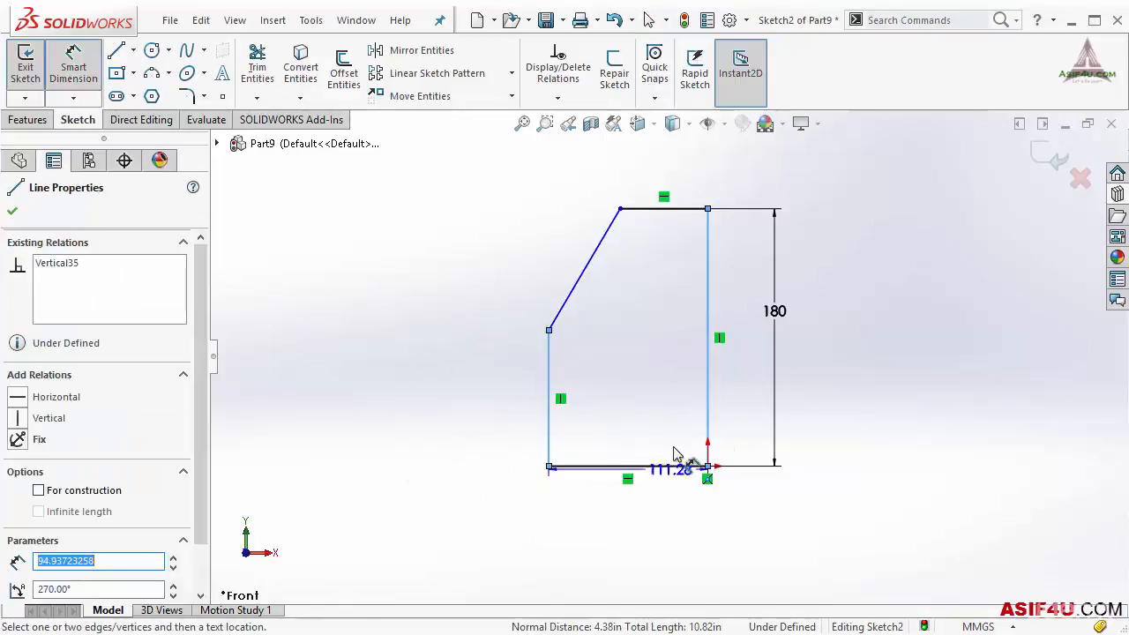
pyautogui.click(707, 431)
pyautogui.click(549, 420)
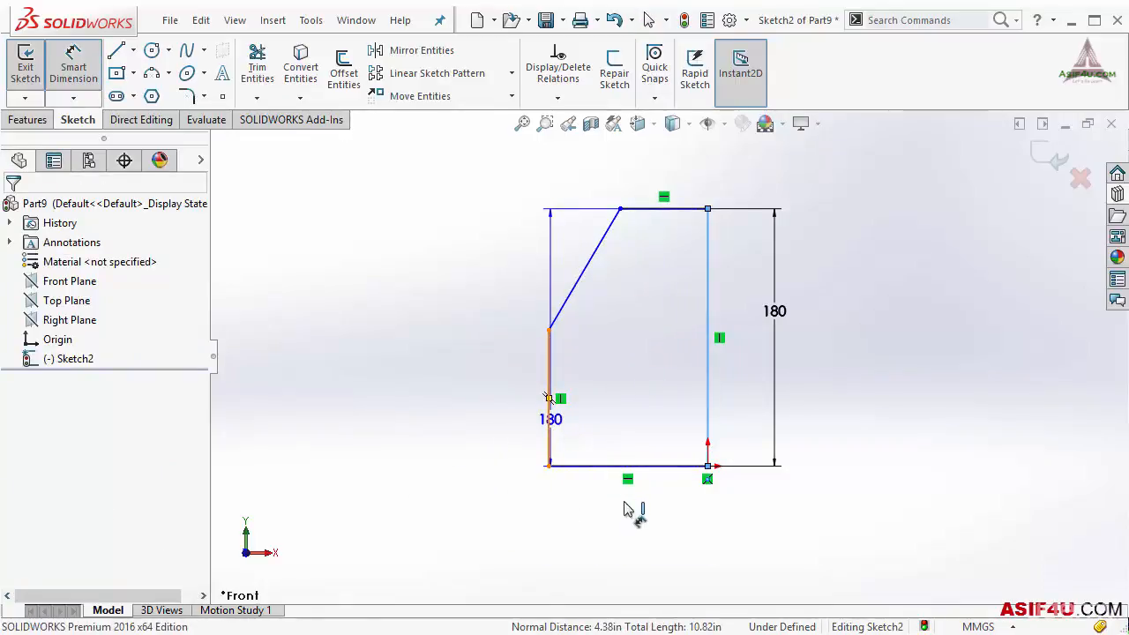
pyautogui.click(693, 499)
pyautogui.write('100')
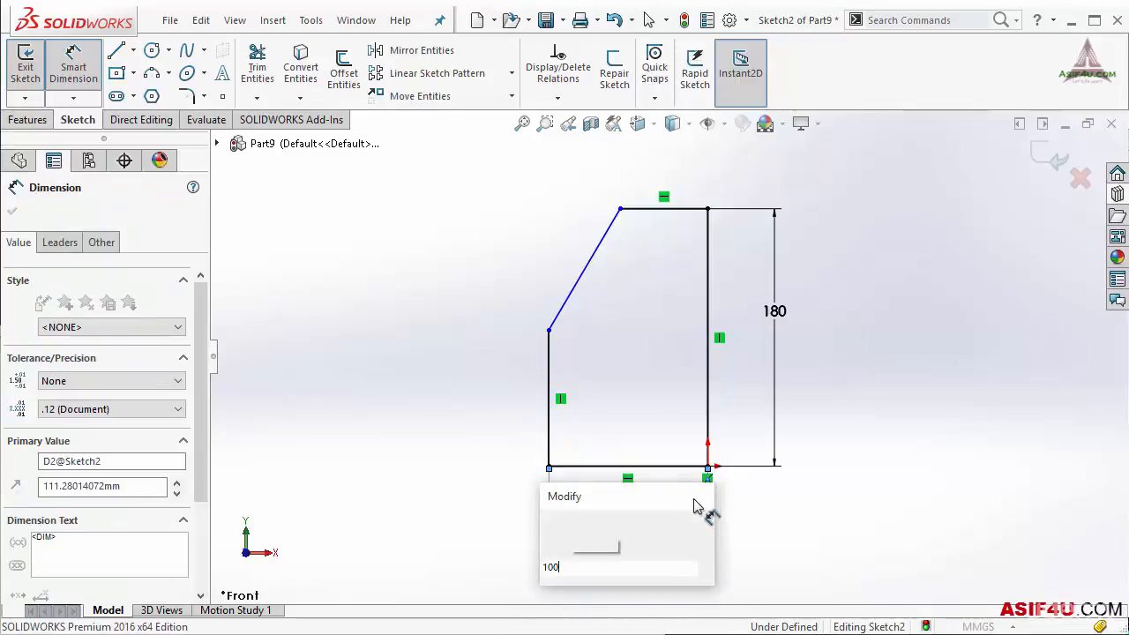
pyautogui.press('Return')
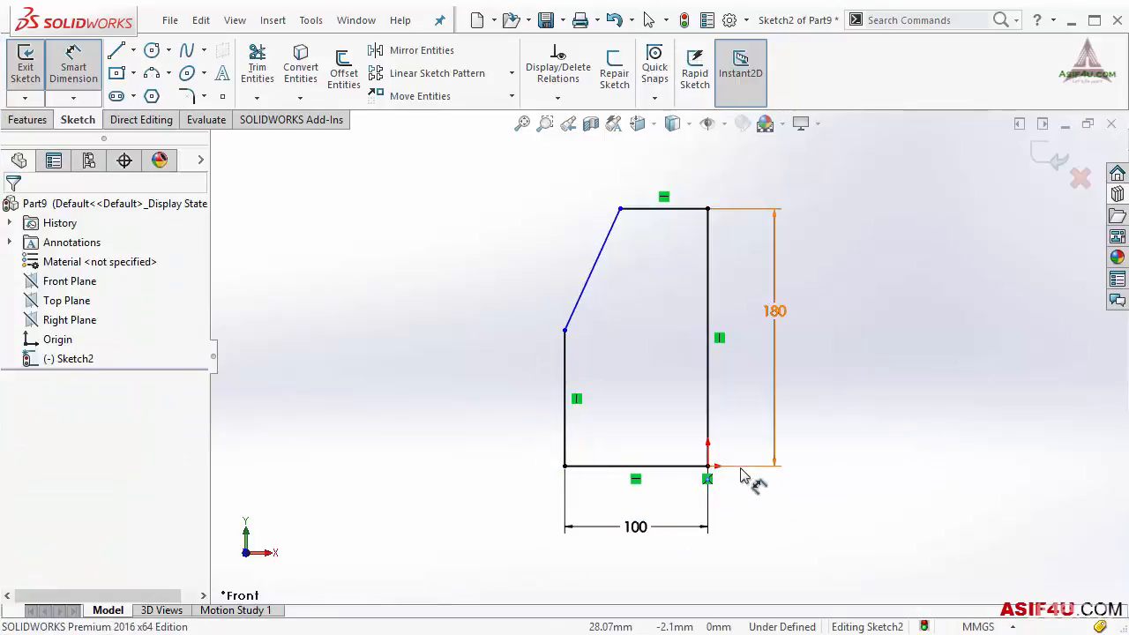
pyautogui.press('Escape')
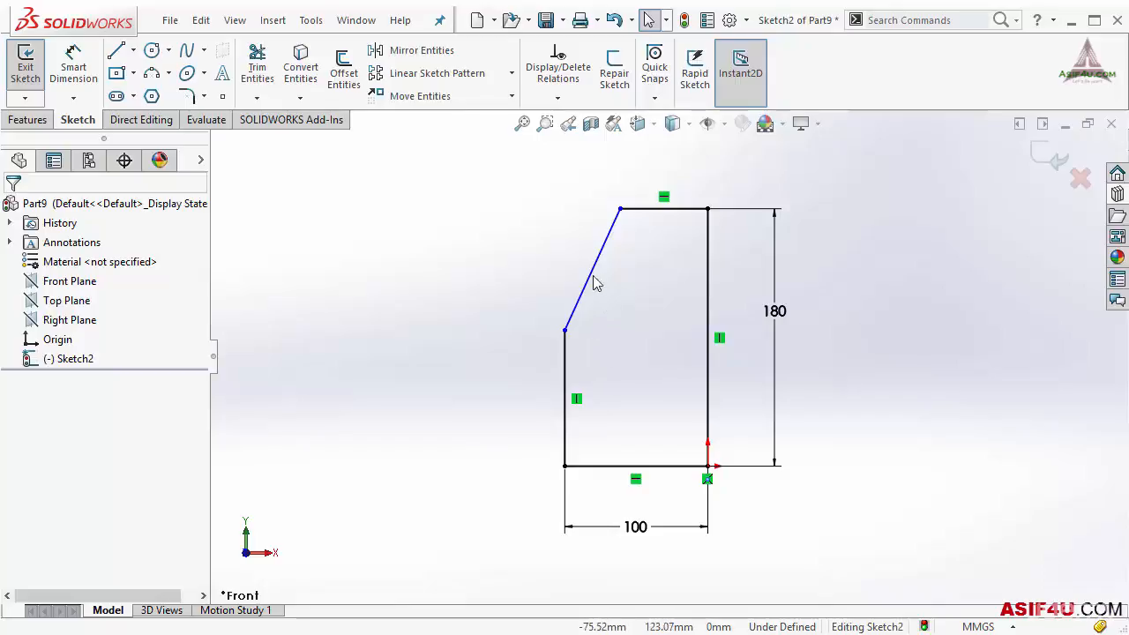
# Shift the sloped edge slightly and move its lower endpoint to about 98 mm above the origin
pyautogui.moveTo(595, 267)
pyautogui.mouseDown()
pyautogui.moveTo(557, 242)
pyautogui.moveTo(638, 315)
pyautogui.moveTo(570, 275)
pyautogui.moveTo(630, 302)
pyautogui.moveTo(591, 268)
pyautogui.mouseUp()
pyautogui.click(524, 336)
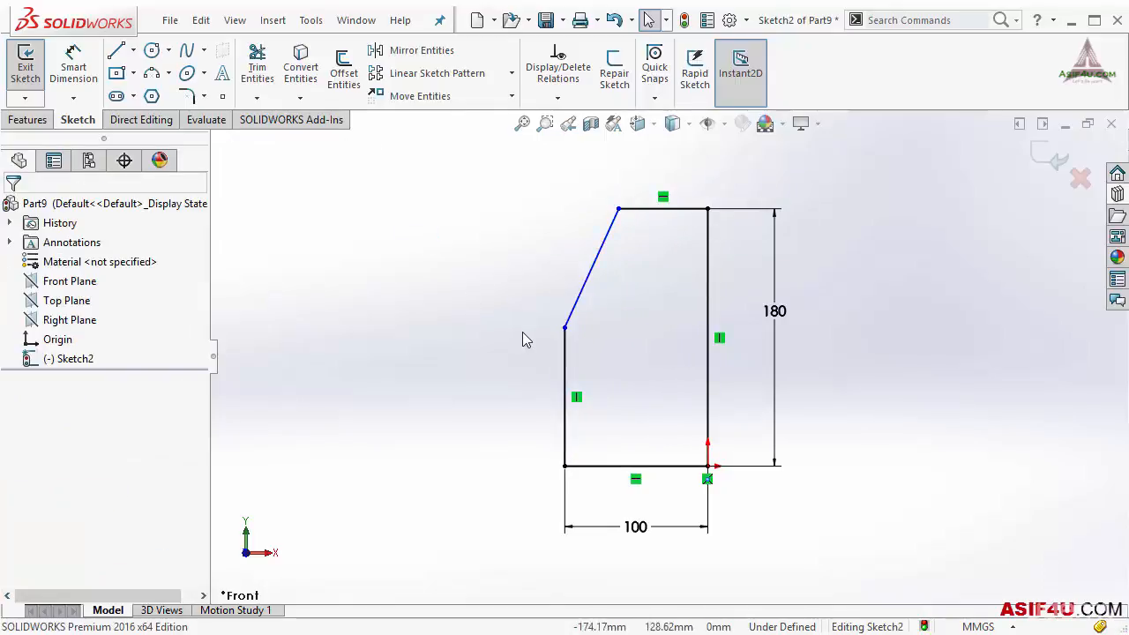
pyautogui.moveTo(567, 325); pyautogui.dragTo(615, 327)
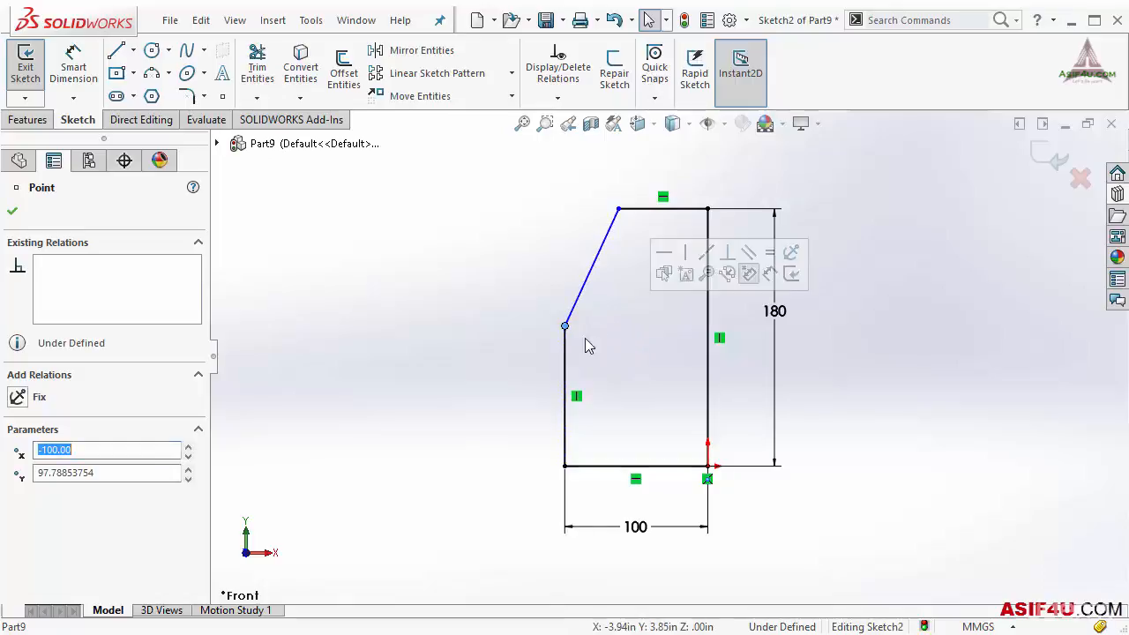
pyautogui.click(477, 333)
# Dimension the vertical distance from the bottom edge to the sloped edge's lower endpoint, setting it to 100 mm
pyautogui.moveTo(473, 327); pyautogui.dragTo(499, 200, button='right')
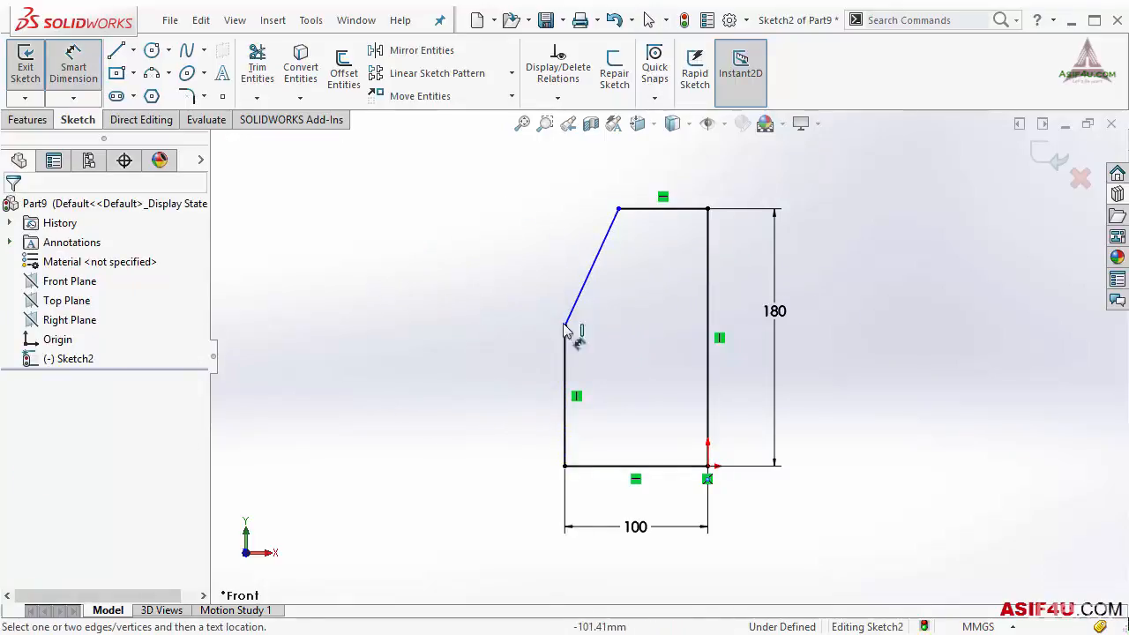
pyautogui.click(605, 467)
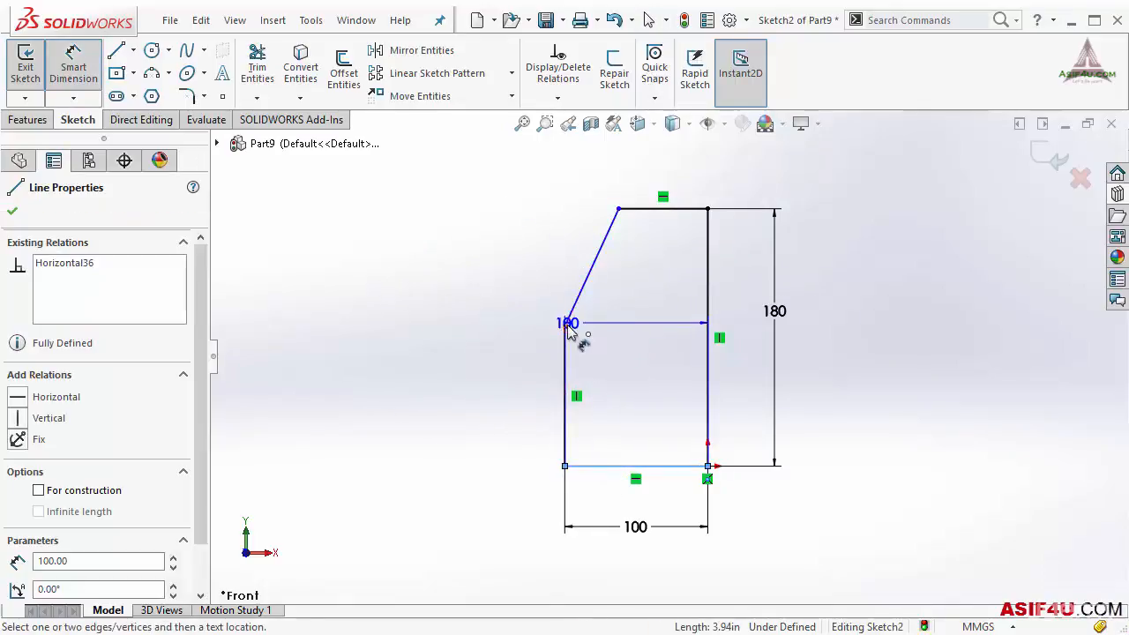
pyautogui.click(565, 327)
pyautogui.click(481, 401)
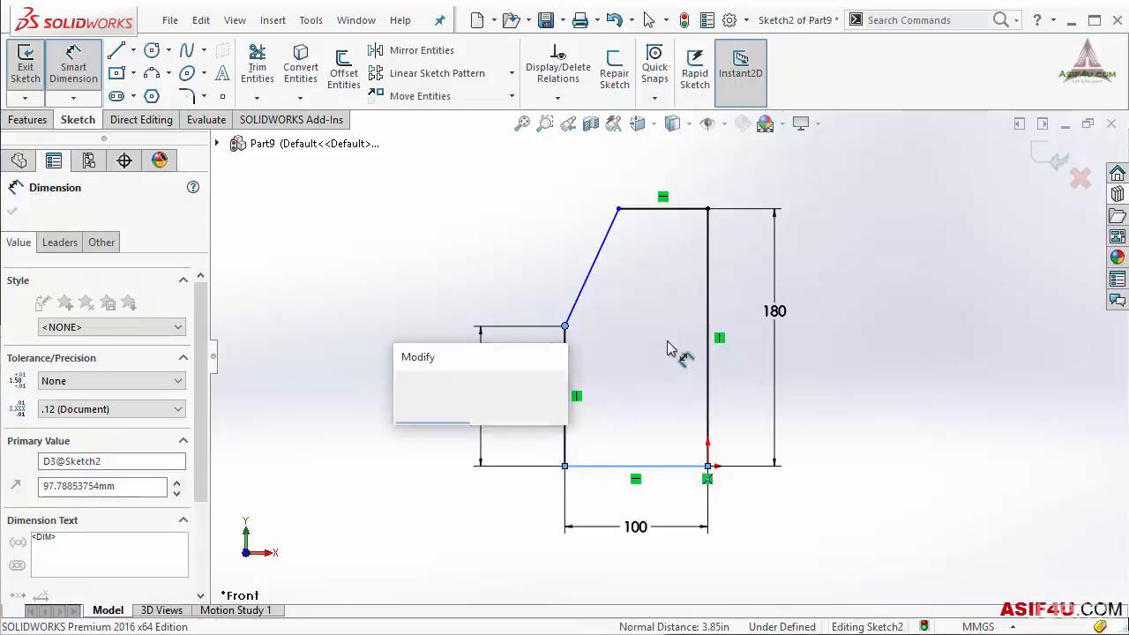
pyautogui.press('Escape')
pyautogui.press('Escape')
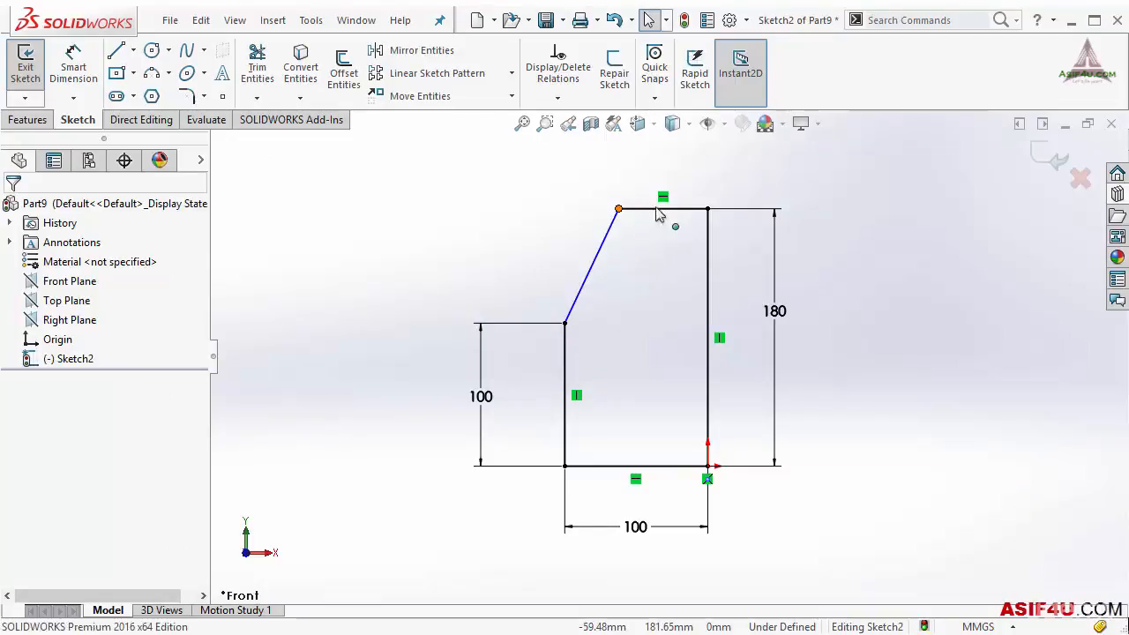
# Move the sloped edge's upper endpoint to about 45 mm left of the origin, and dimension its angle to the left edge as 135°
pyautogui.moveTo(618, 210); pyautogui.dragTo(643, 209)
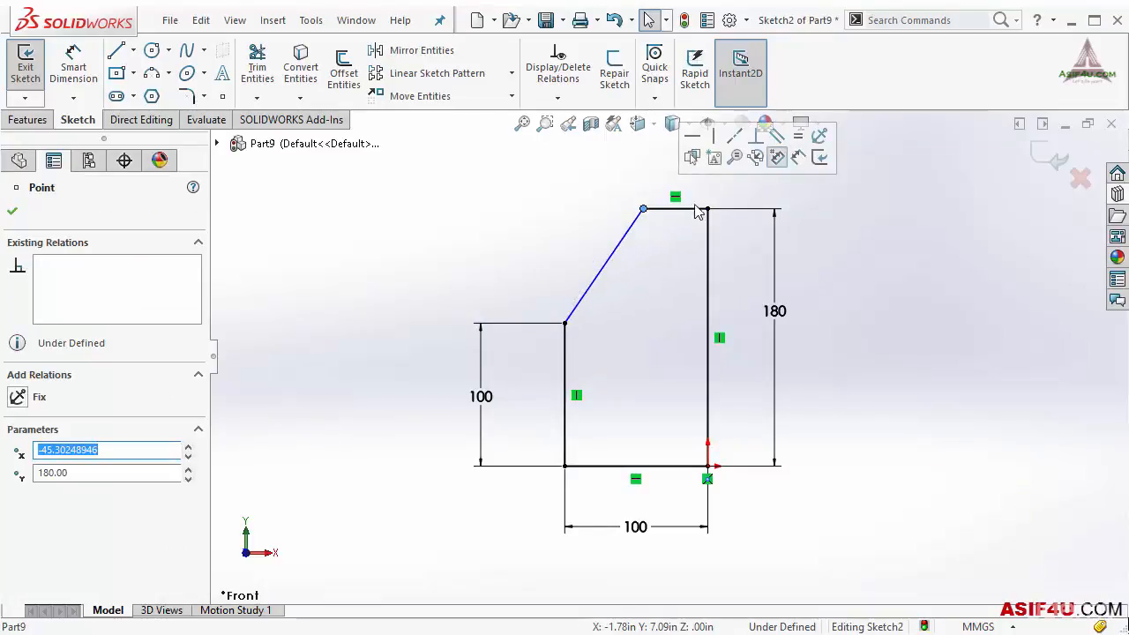
pyautogui.click(609, 205)
pyautogui.moveTo(531, 227); pyautogui.dragTo(527, 190, button='right')
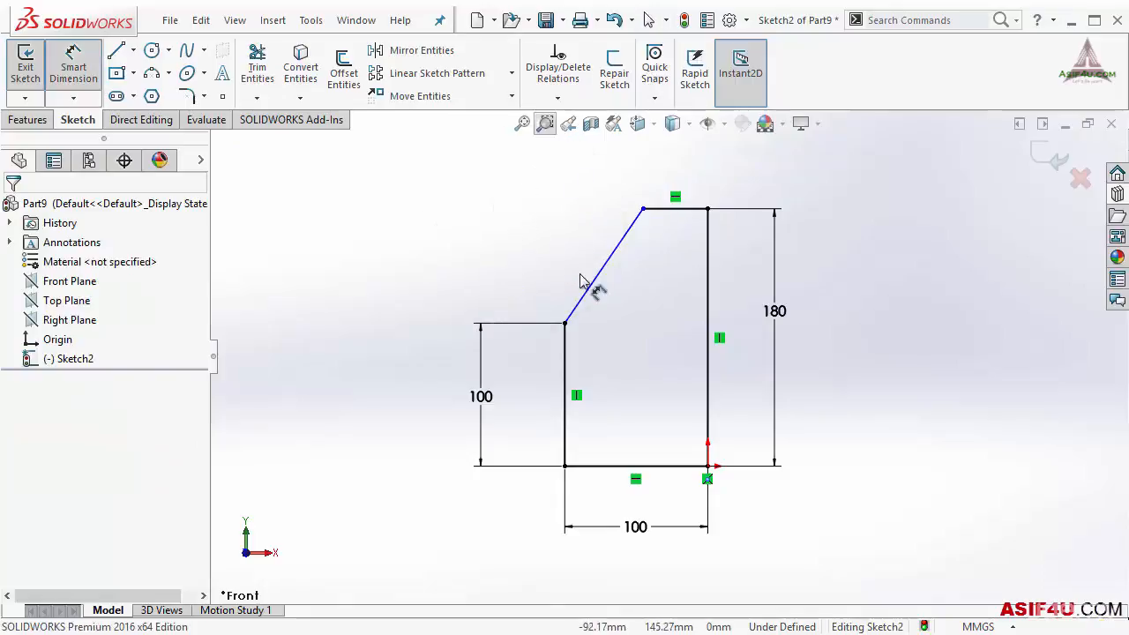
pyautogui.click(598, 319)
pyautogui.click(600, 353)
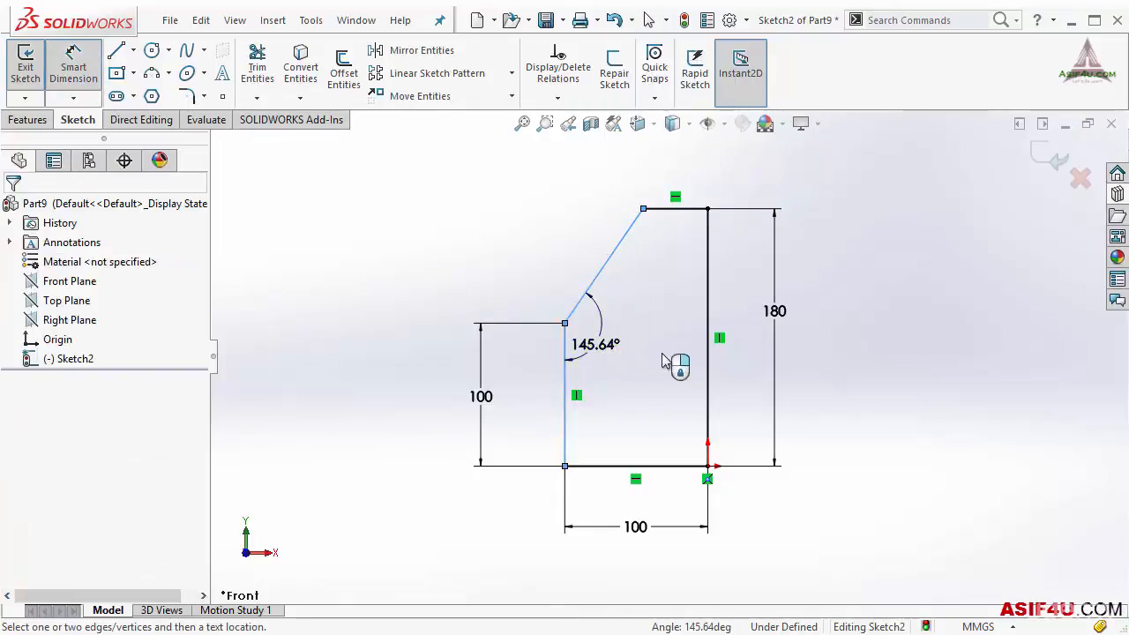
pyautogui.press('Return')
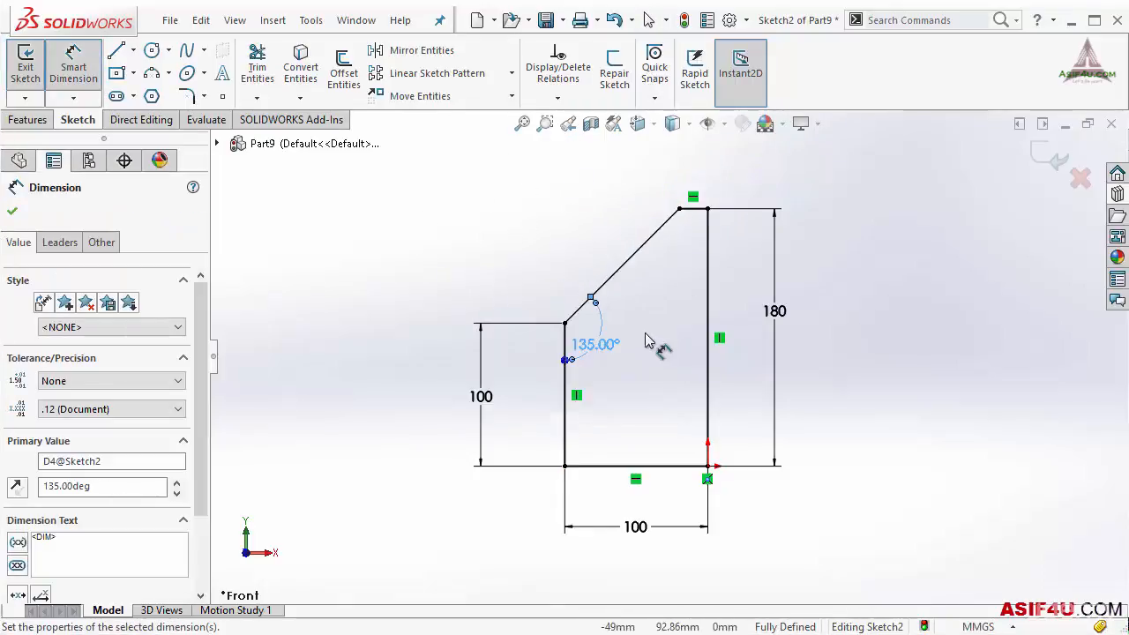
pyautogui.click(675, 326)
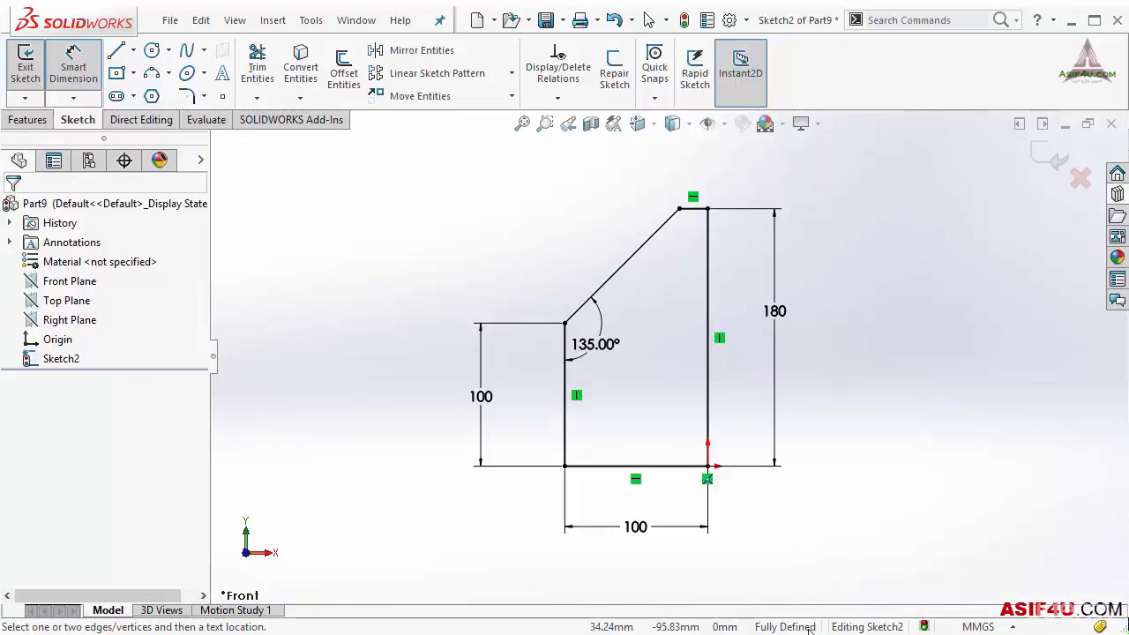
# Delete the angle dimension between the sloped edge and the left vertical edge, undoing and redoing the deletion
pyautogui.doubleClick(584, 344)
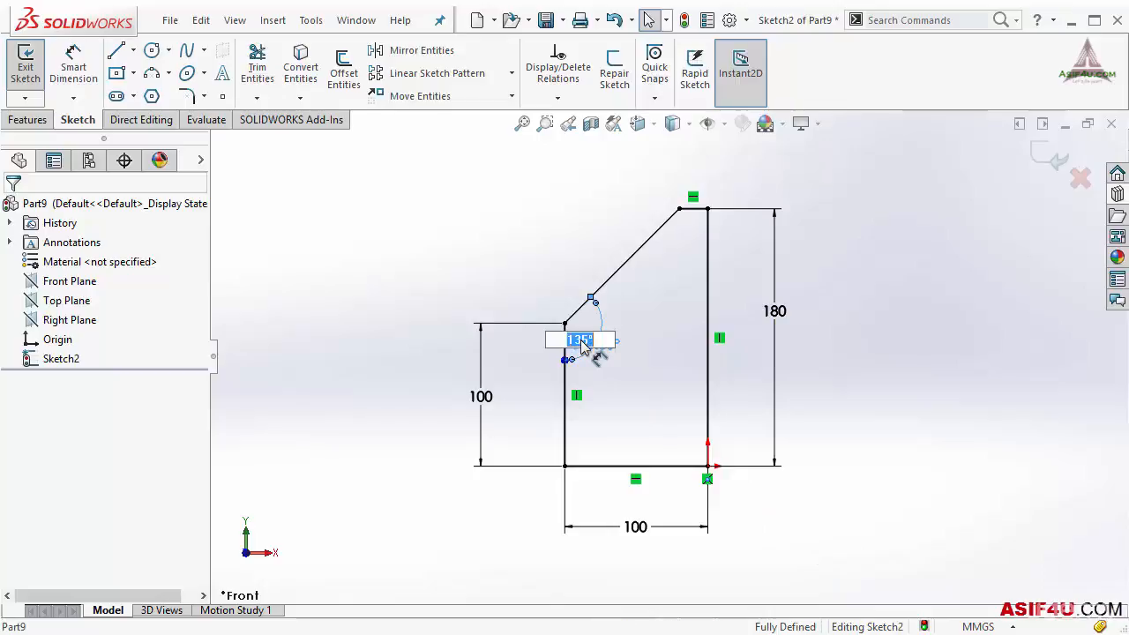
pyautogui.press('BackSpace')
pyautogui.press('Return')
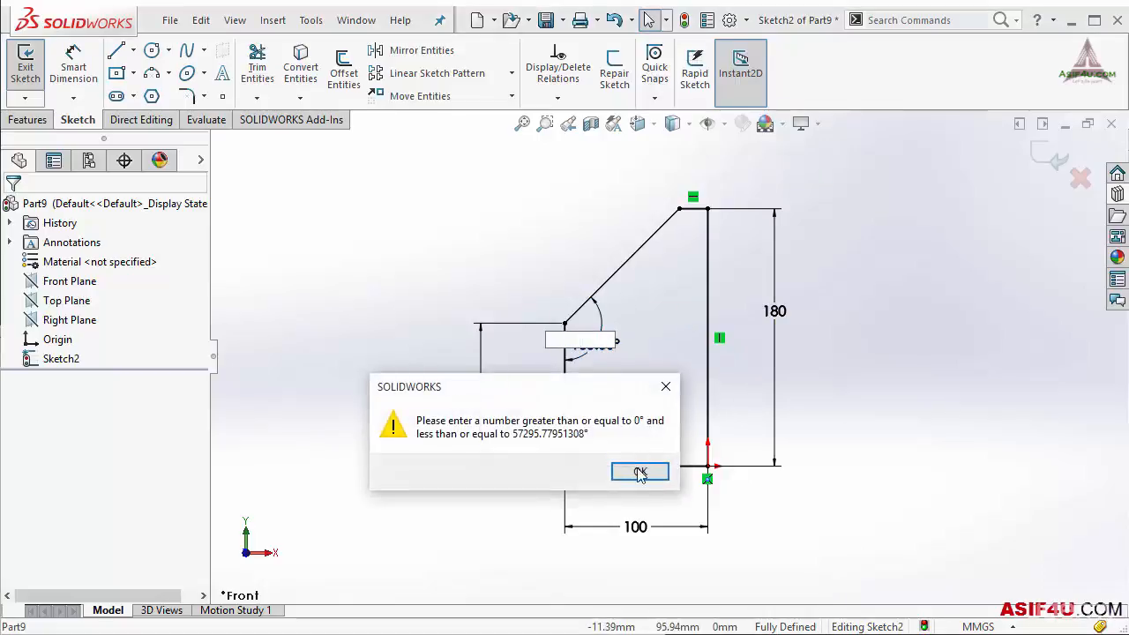
pyautogui.click(639, 472)
pyautogui.click(578, 345)
pyautogui.press('Delete')
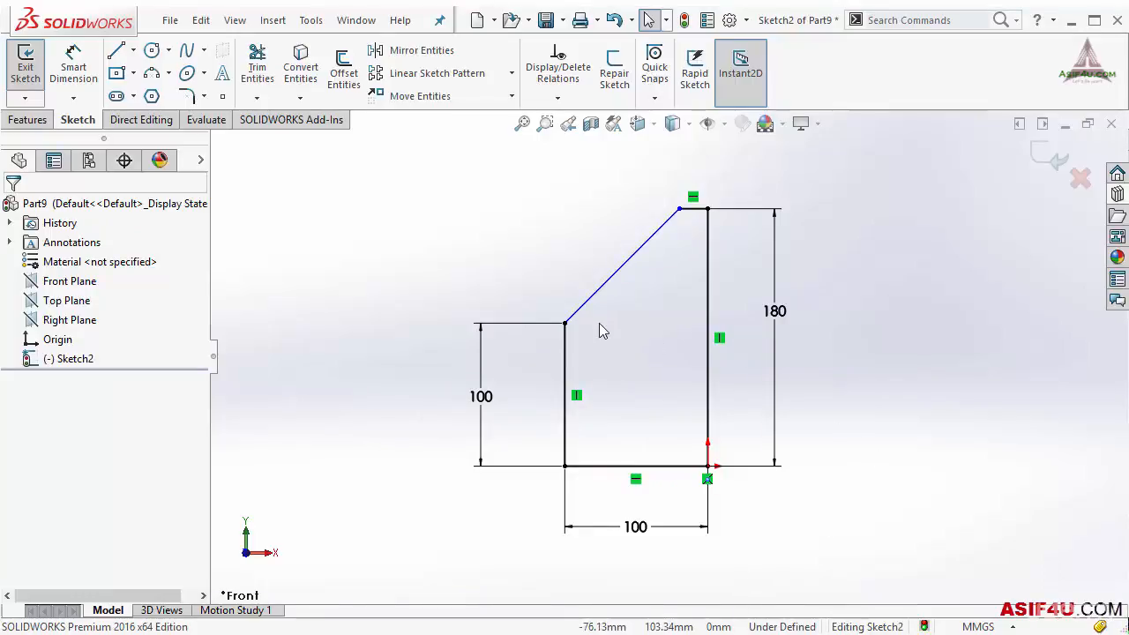
pyautogui.hotkey('ctrl', 'z')
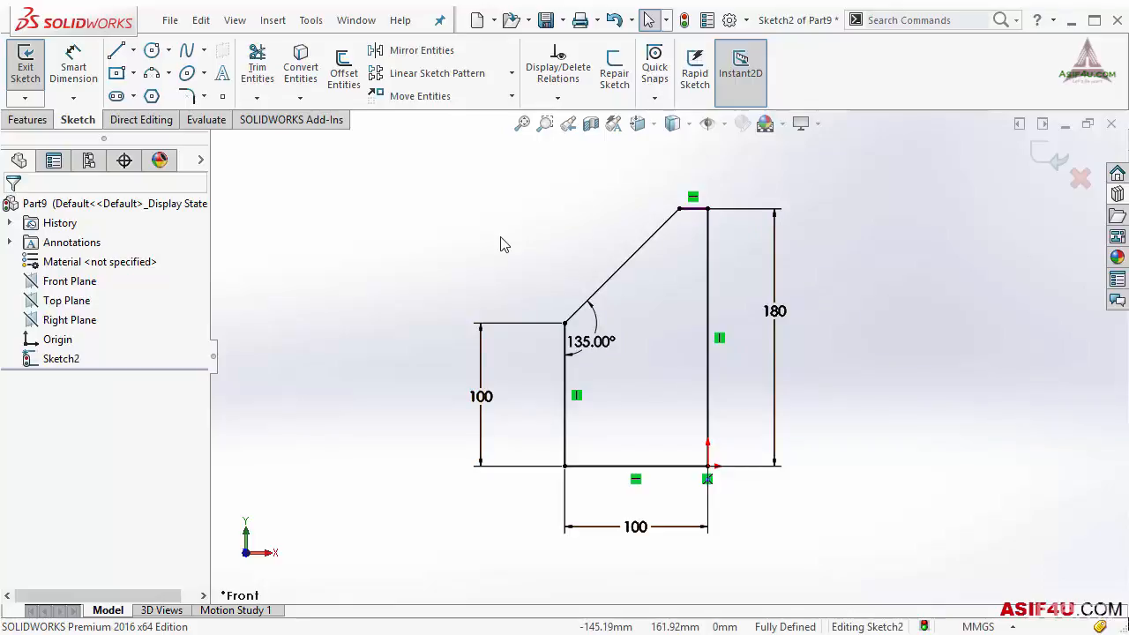
pyautogui.hotkey('ctrl', 'y')
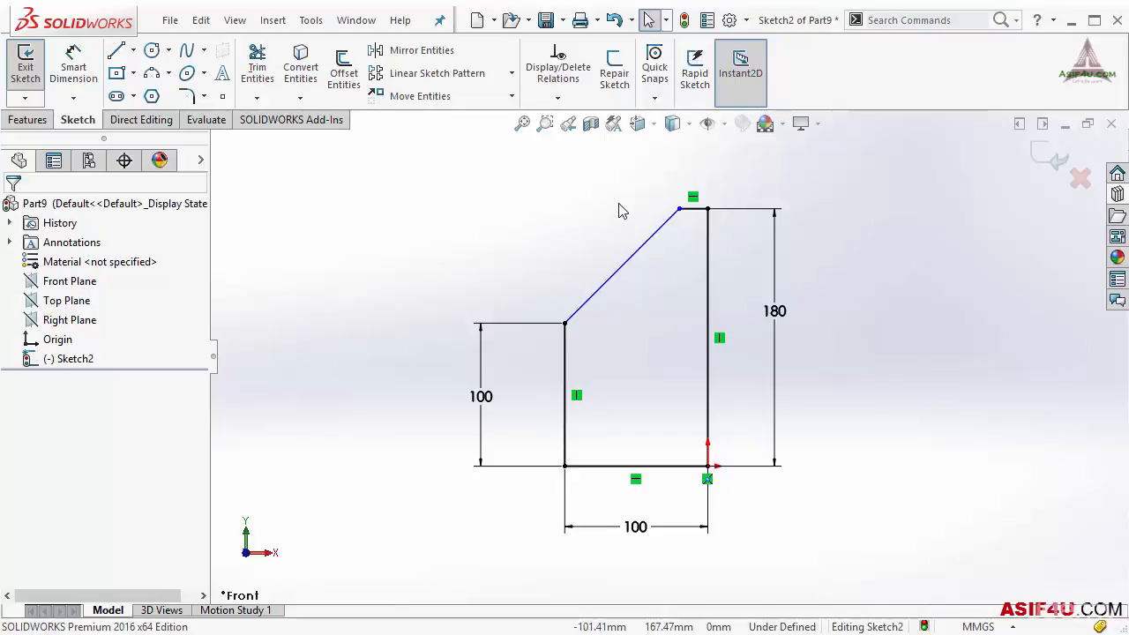
# Move the sloped edge's upper endpoint along the top to about 30.5 mm left of the origin
pyautogui.click(680, 209)
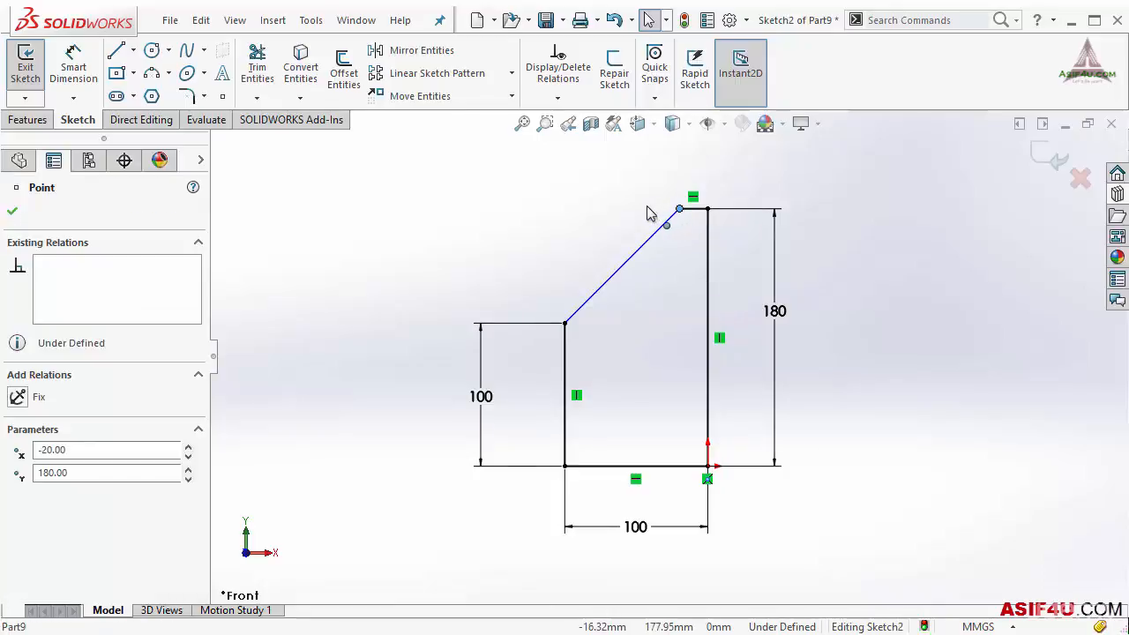
pyautogui.moveTo(648, 215)
pyautogui.mouseDown()
pyautogui.moveTo(673, 220)
pyautogui.moveTo(665, 216)
pyautogui.mouseUp()
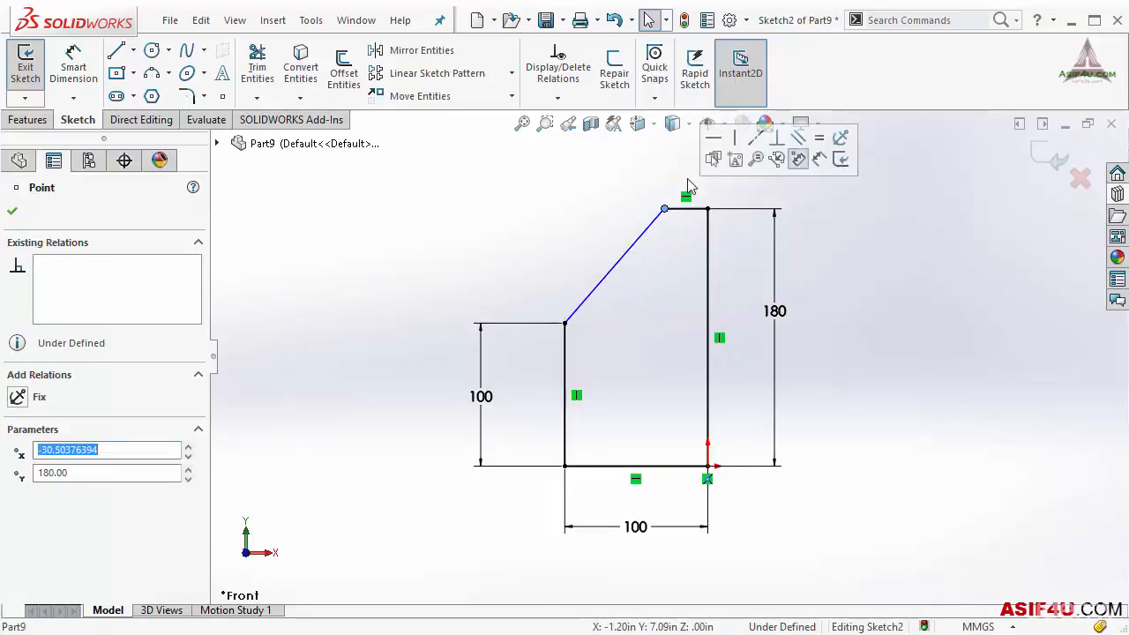
pyautogui.click(543, 219)
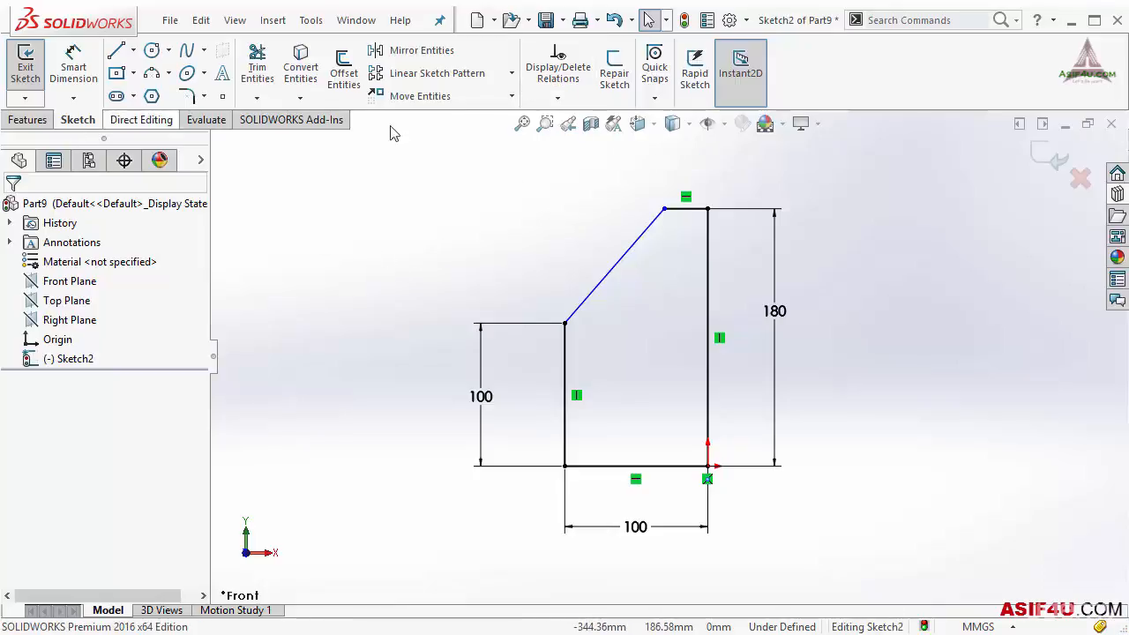
# Use Fully Define Sketch on the sloped edge only, and place the resulting horizontal dimension above the profile's top edge
pyautogui.click(561, 101)
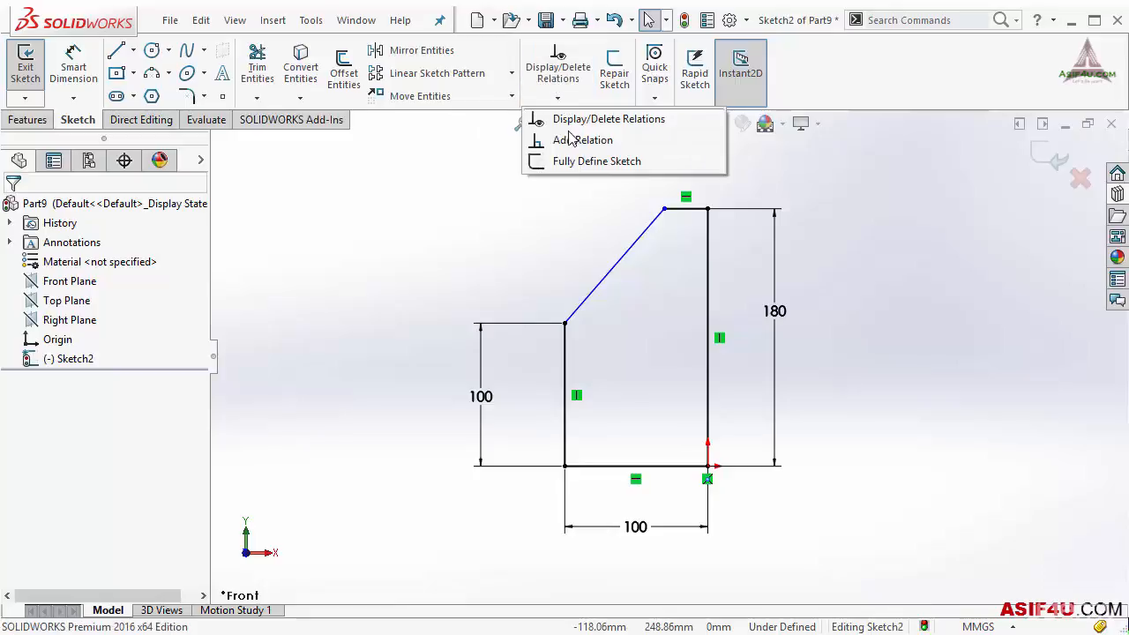
pyautogui.click(607, 163)
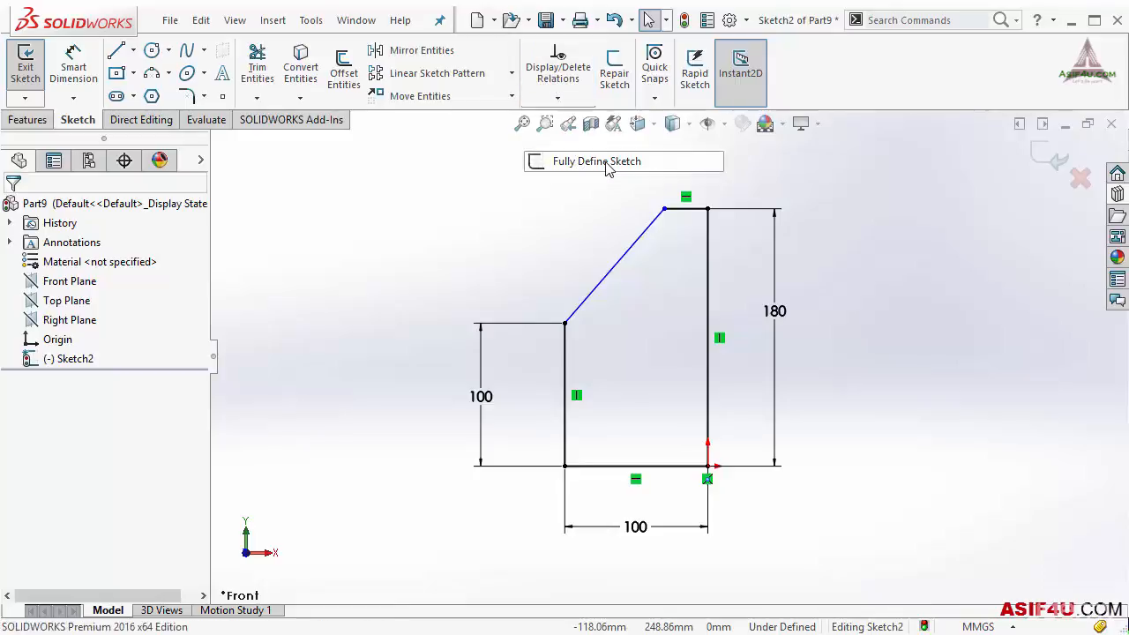
pyautogui.click(94, 261)
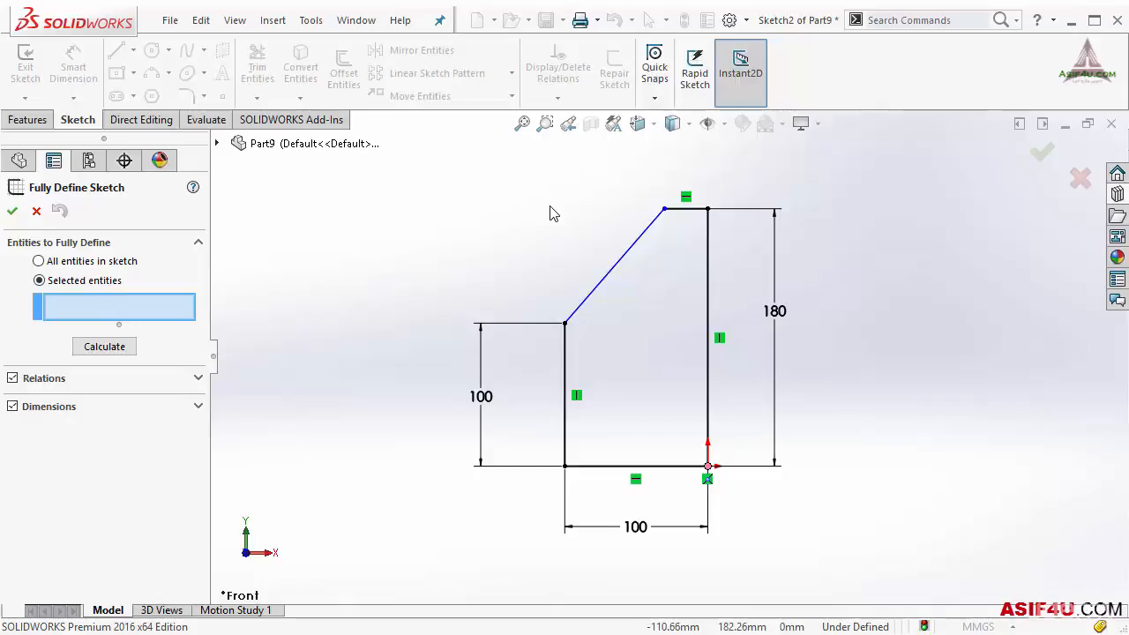
pyautogui.click(631, 249)
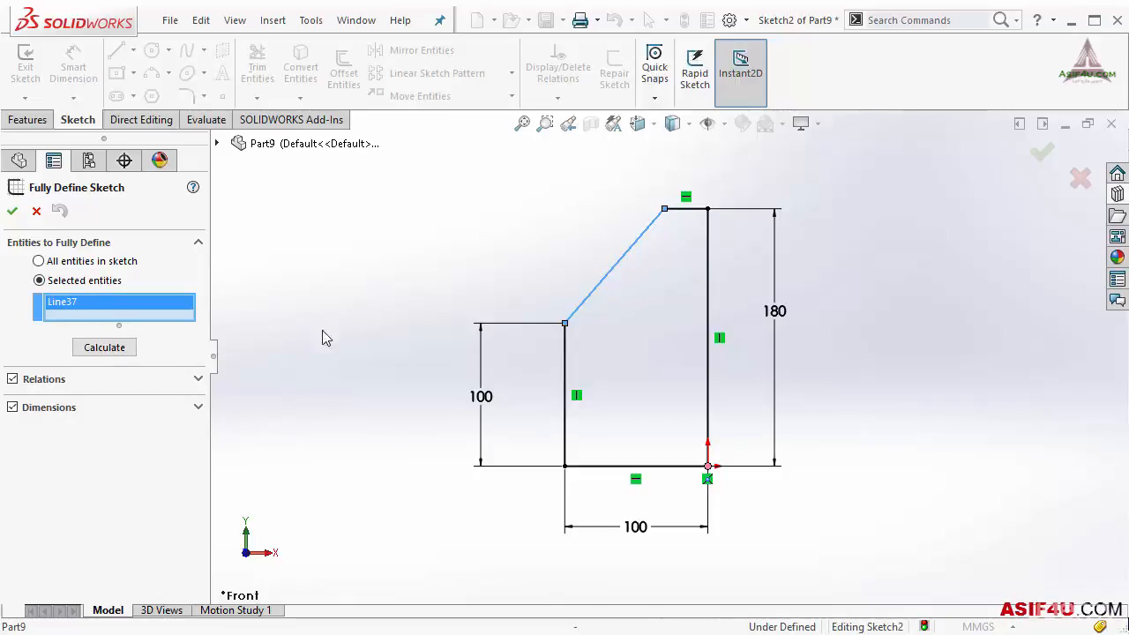
pyautogui.click(101, 348)
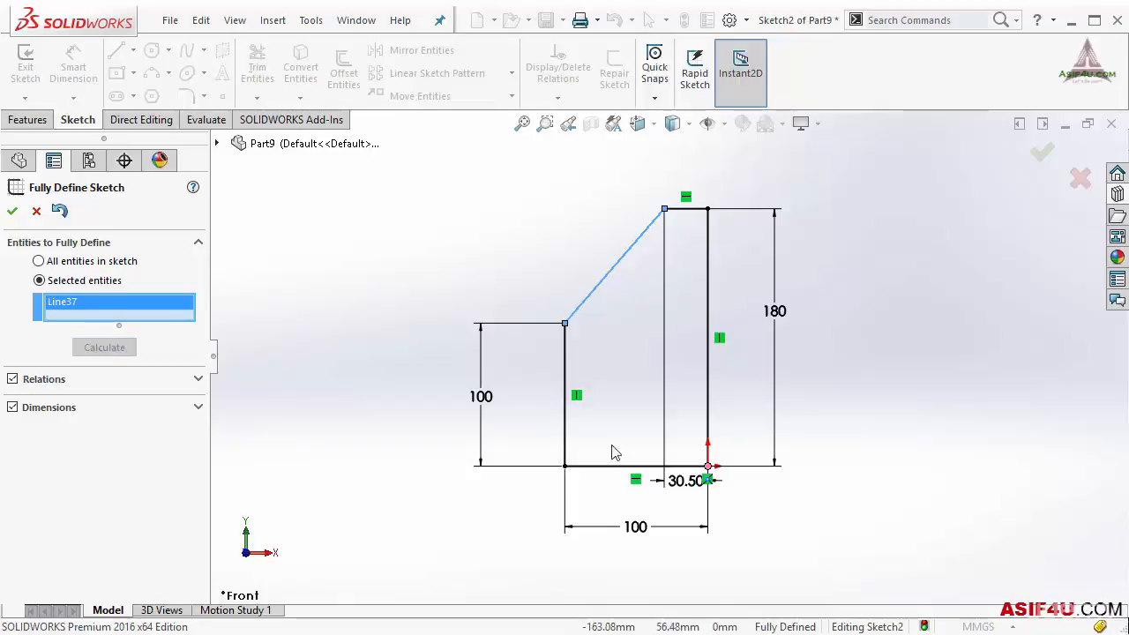
pyautogui.click(13, 210)
pyautogui.moveTo(687, 480)
pyautogui.mouseDown()
pyautogui.moveTo(722, 216)
pyautogui.moveTo(755, 167)
pyautogui.mouseUp()
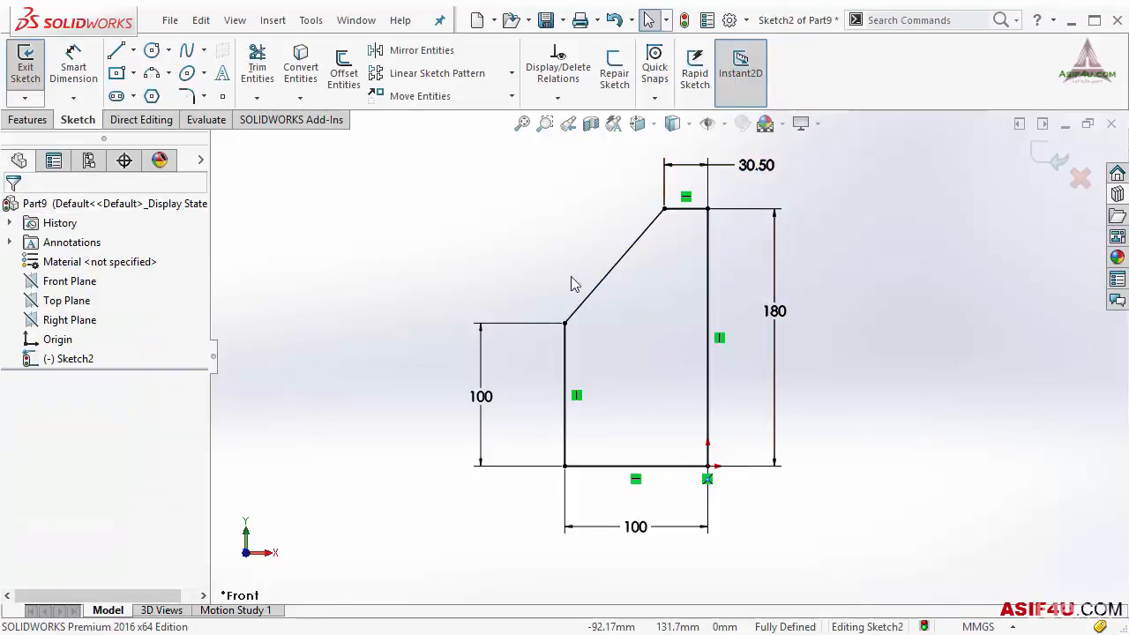
pyautogui.doubleClick(756, 166)
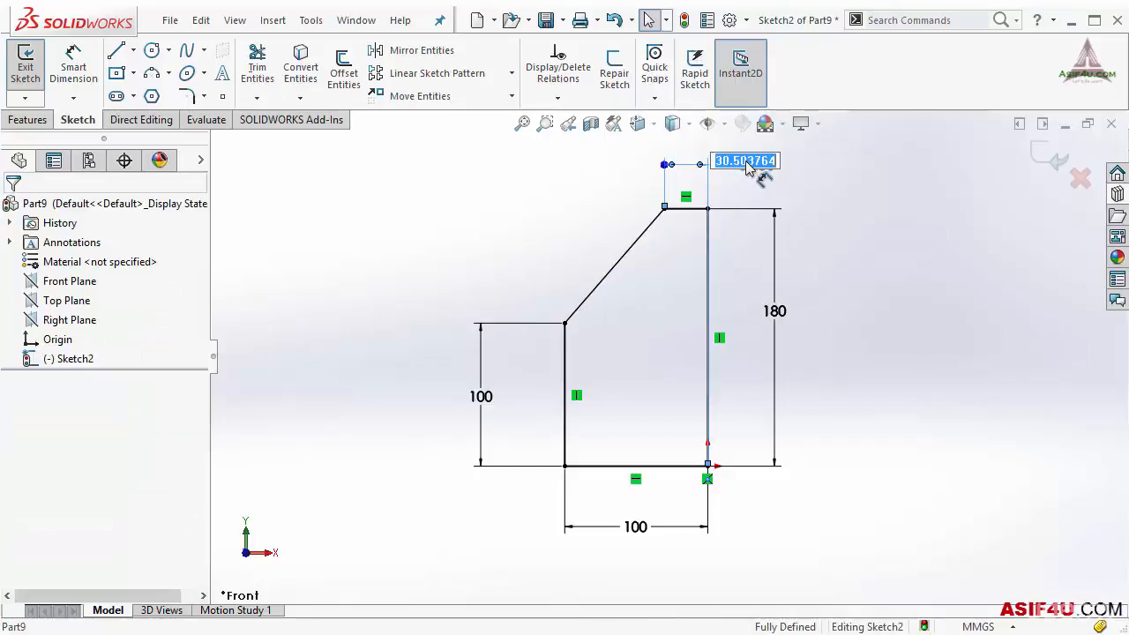
pyautogui.press('Delete')
pyautogui.click(782, 316)
pyautogui.click(630, 470)
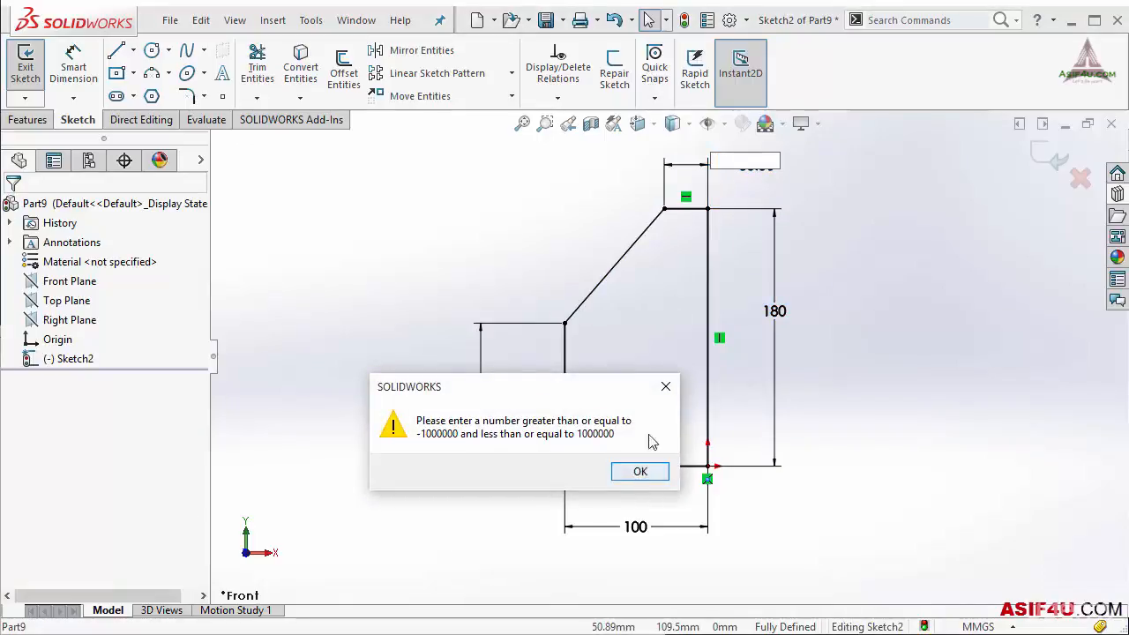
# Delete all four dimensions from the profile: top edge offset, overall height, left edge height and bottom edge width
pyautogui.click(743, 170)
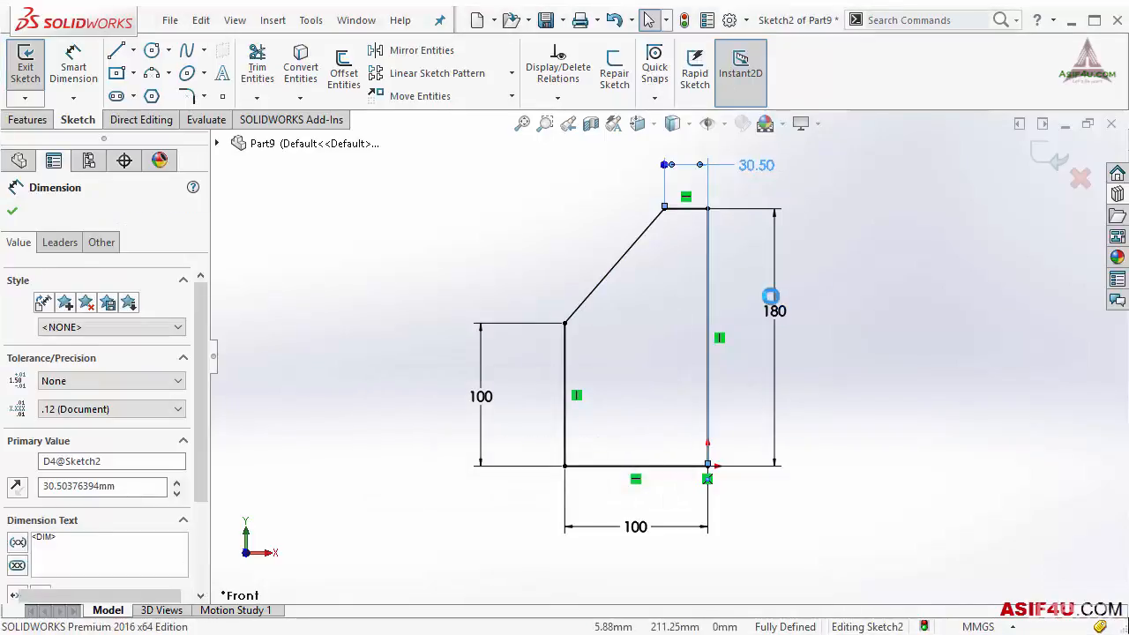
pyautogui.press('Delete')
pyautogui.click(778, 259)
pyautogui.press('Delete')
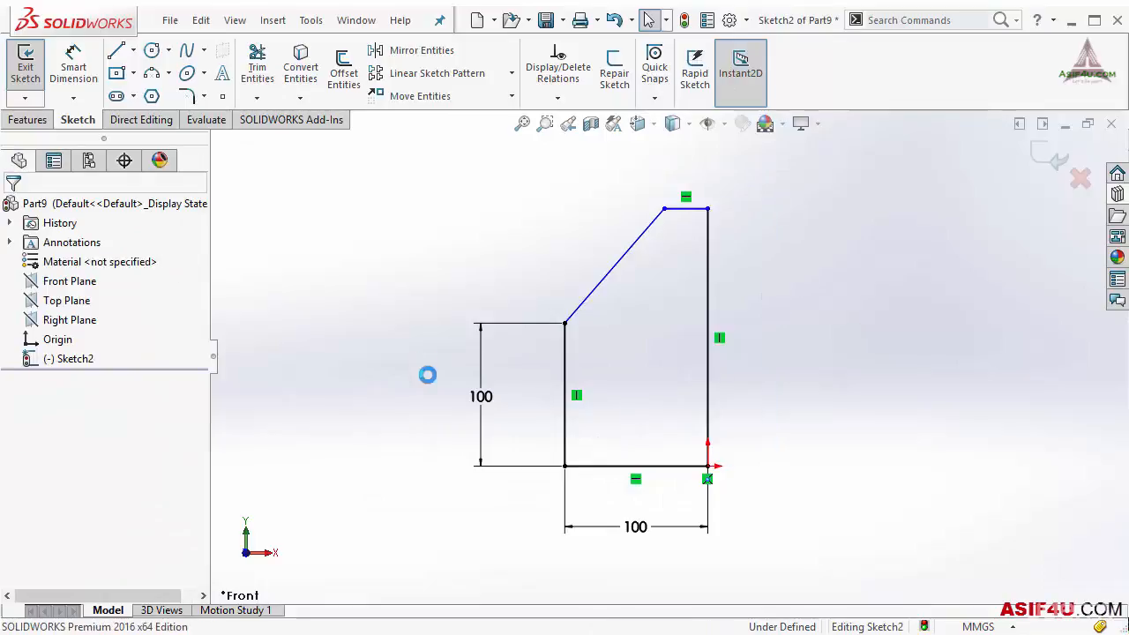
pyautogui.click(485, 442)
pyautogui.press('Delete')
pyautogui.click(597, 528)
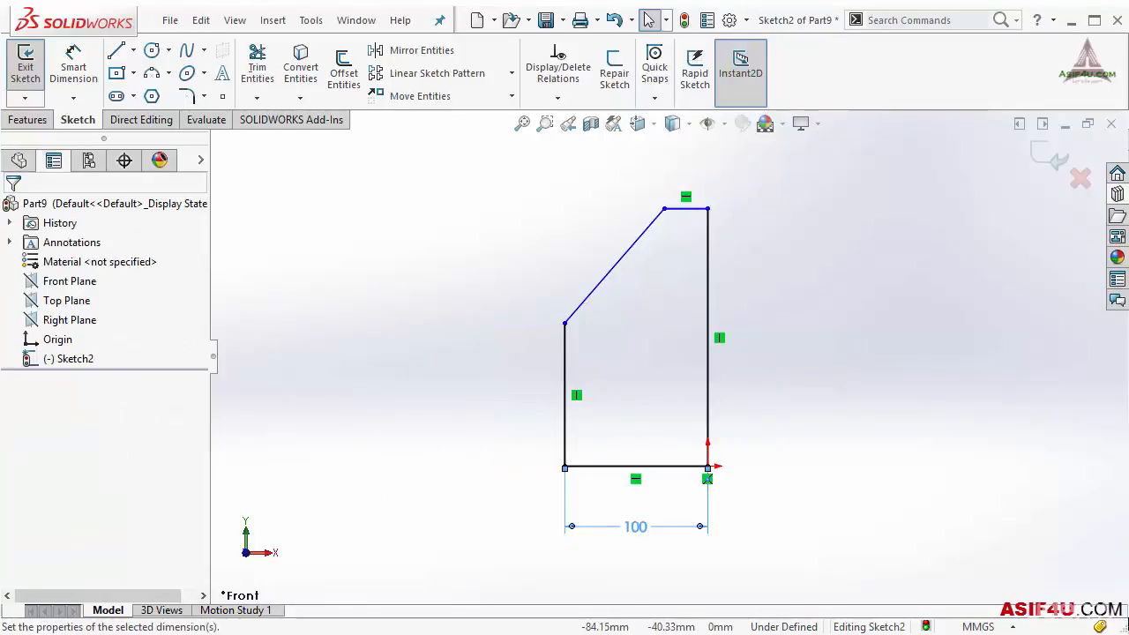
pyautogui.press('Delete')
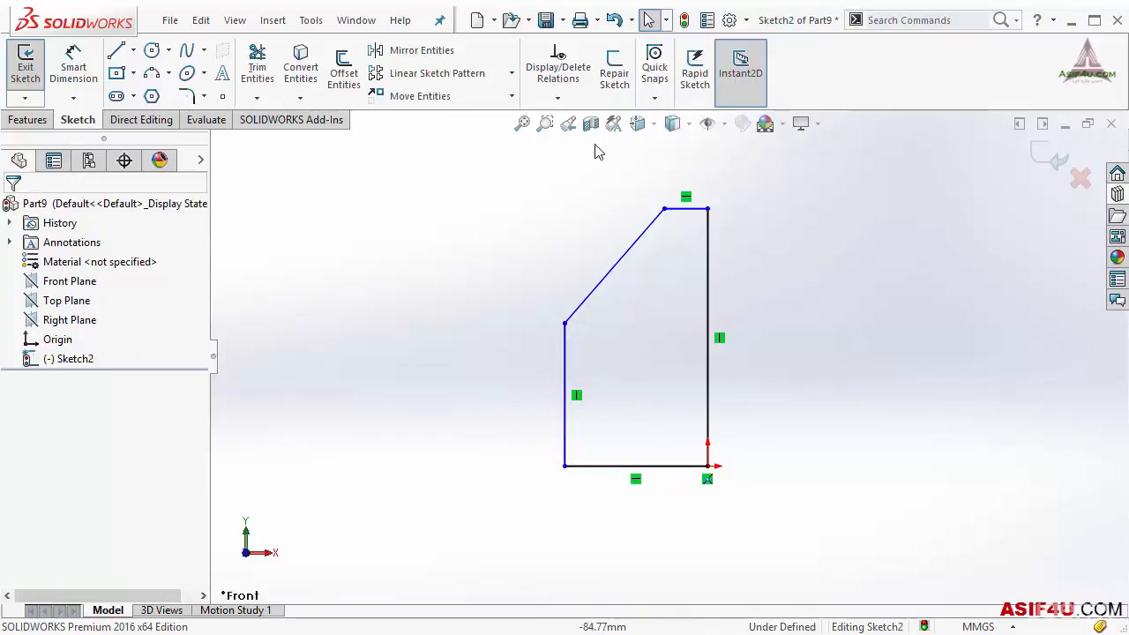
# Run Fully Define Sketch on all entities in the sketch, calculating and accepting the automatic relations and dimensions
pyautogui.click(557, 97)
pyautogui.click(582, 163)
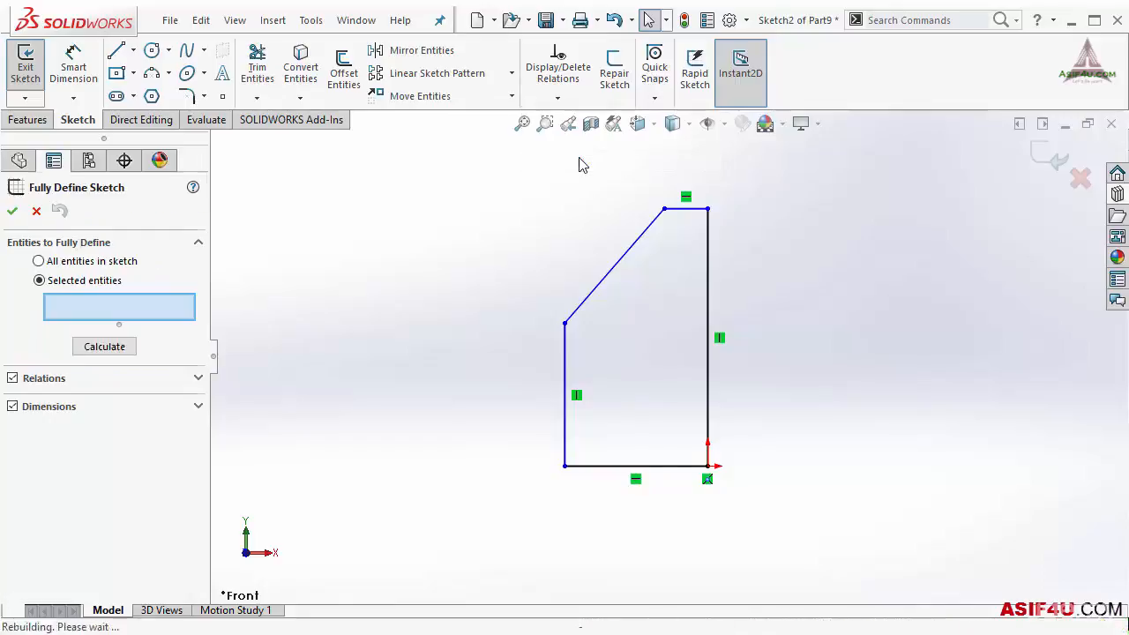
pyautogui.click(76, 261)
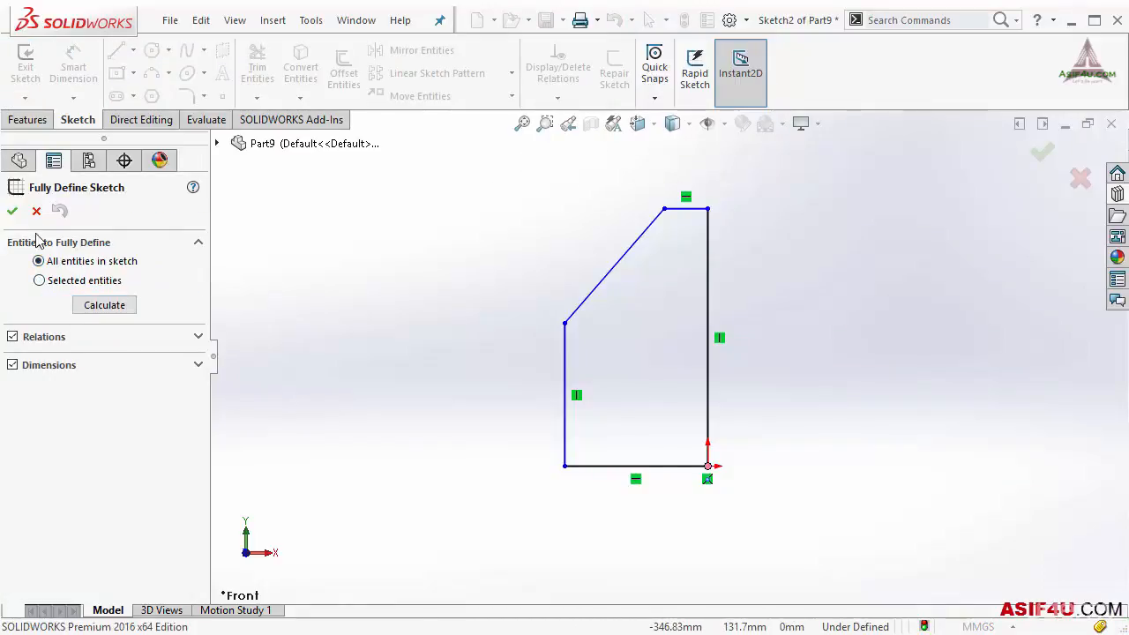
pyautogui.click(92, 306)
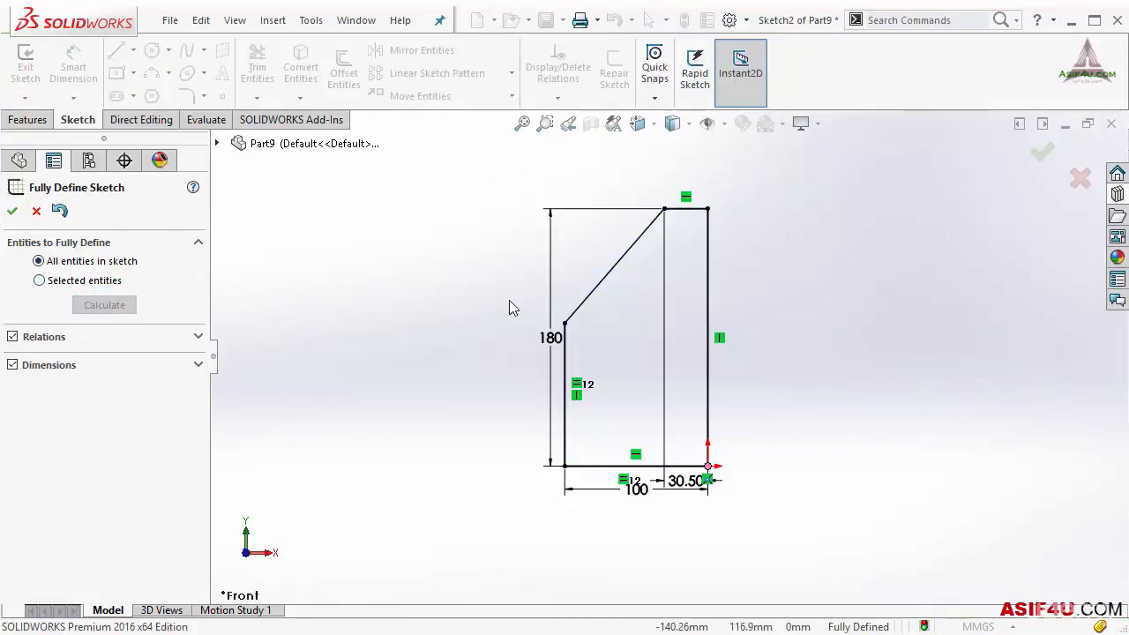
pyautogui.click(12, 212)
# Move the overall height, top edge and bottom edge dimensions clear of the profile, to its left, above and below
pyautogui.moveTo(551, 338); pyautogui.dragTo(437, 317)
pyautogui.moveTo(686, 481); pyautogui.dragTo(782, 176)
pyautogui.moveTo(653, 475); pyautogui.dragTo(640, 597)
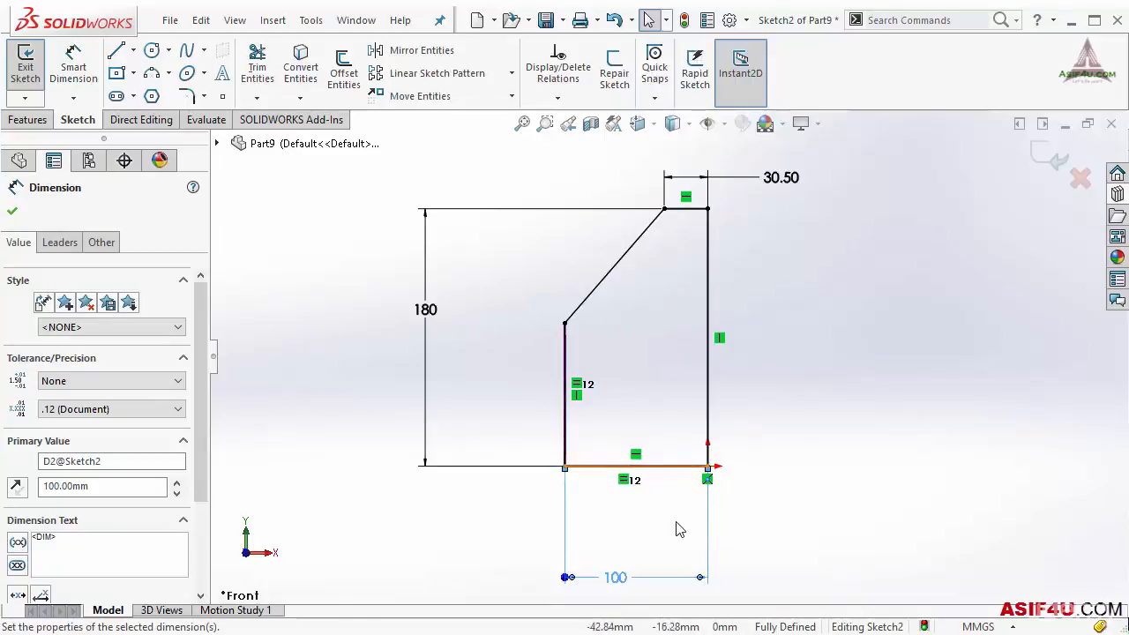
pyautogui.click(817, 421)
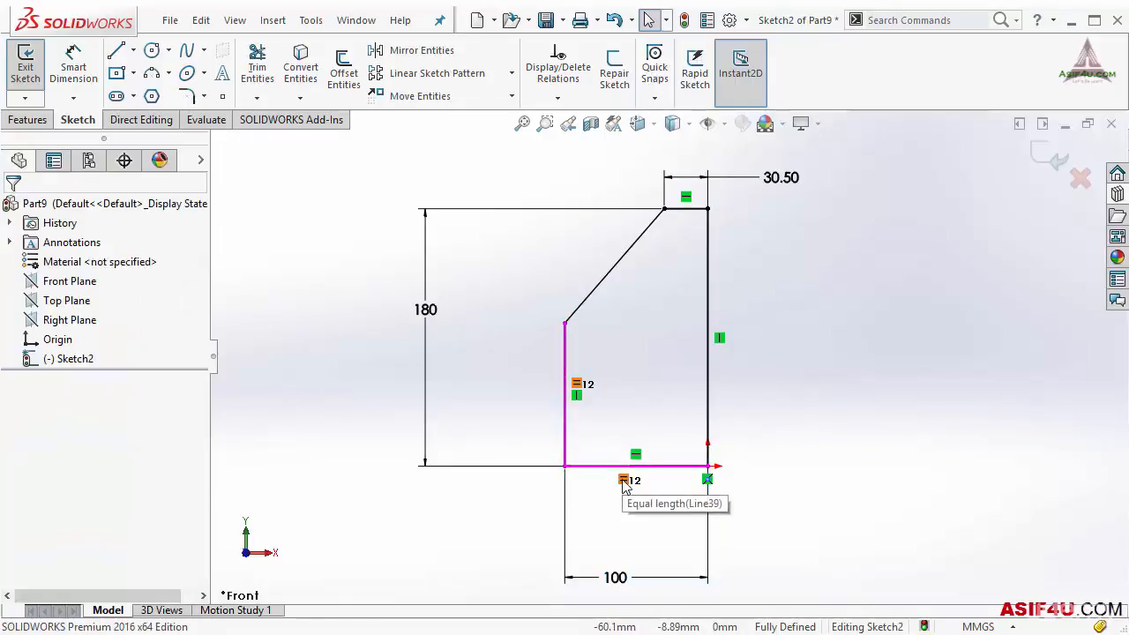
# Replace the equal-length relation between the left and bottom edges with a 100 mm length dimension on the left vertical edge
pyautogui.click(623, 481)
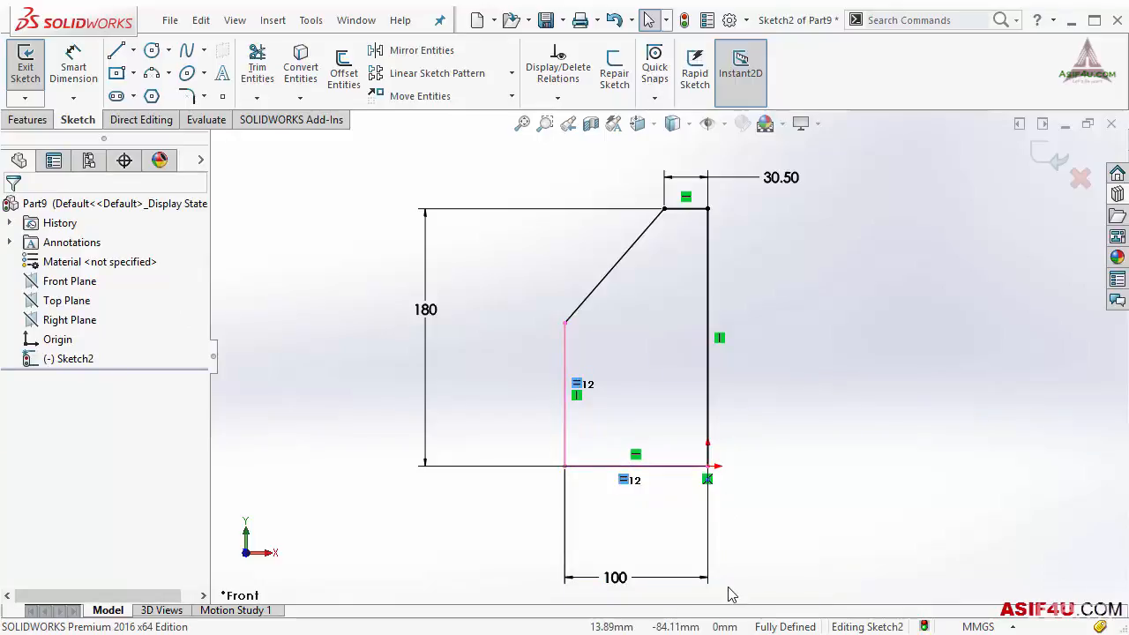
pyautogui.press('Delete')
pyautogui.moveTo(512, 319); pyautogui.dragTo(519, 194, button='right')
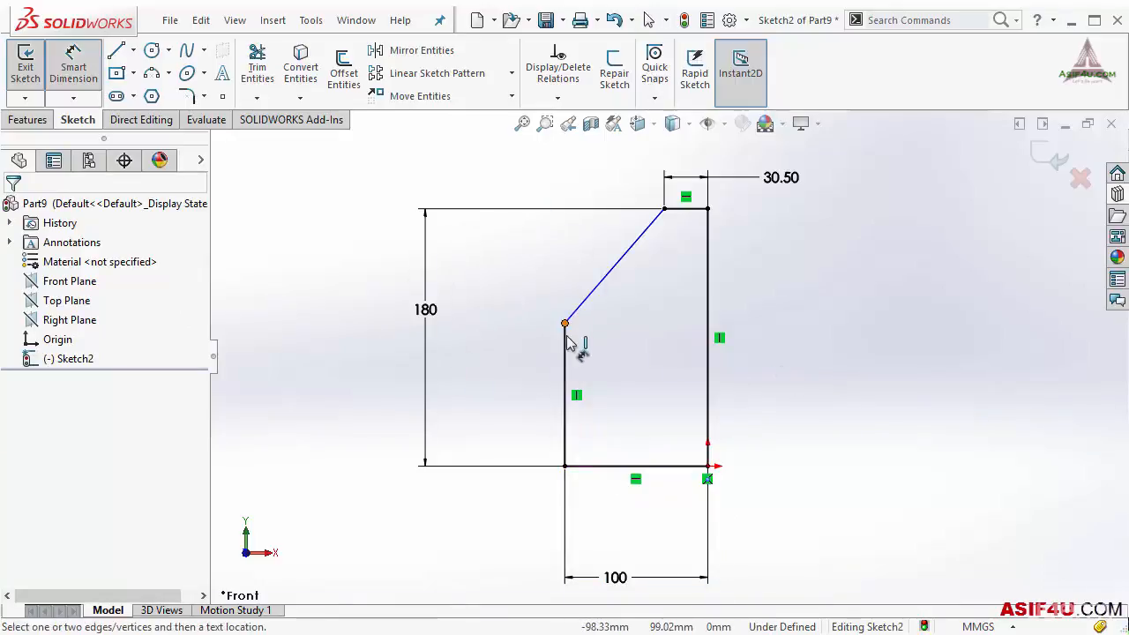
pyautogui.click(564, 366)
pyautogui.click(487, 439)
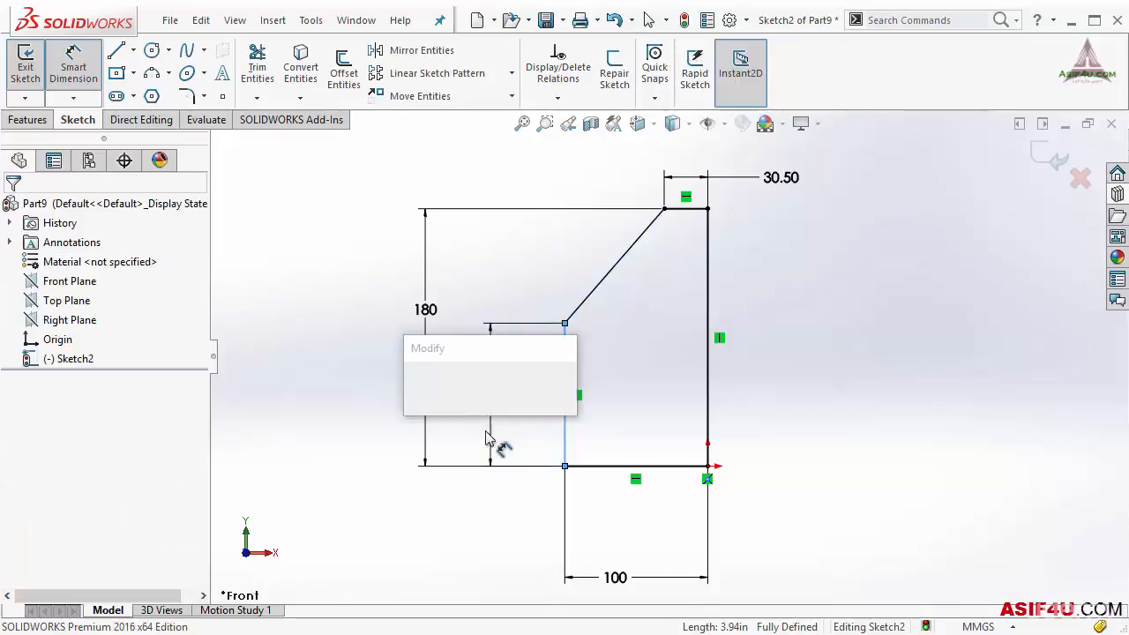
pyautogui.click(418, 383)
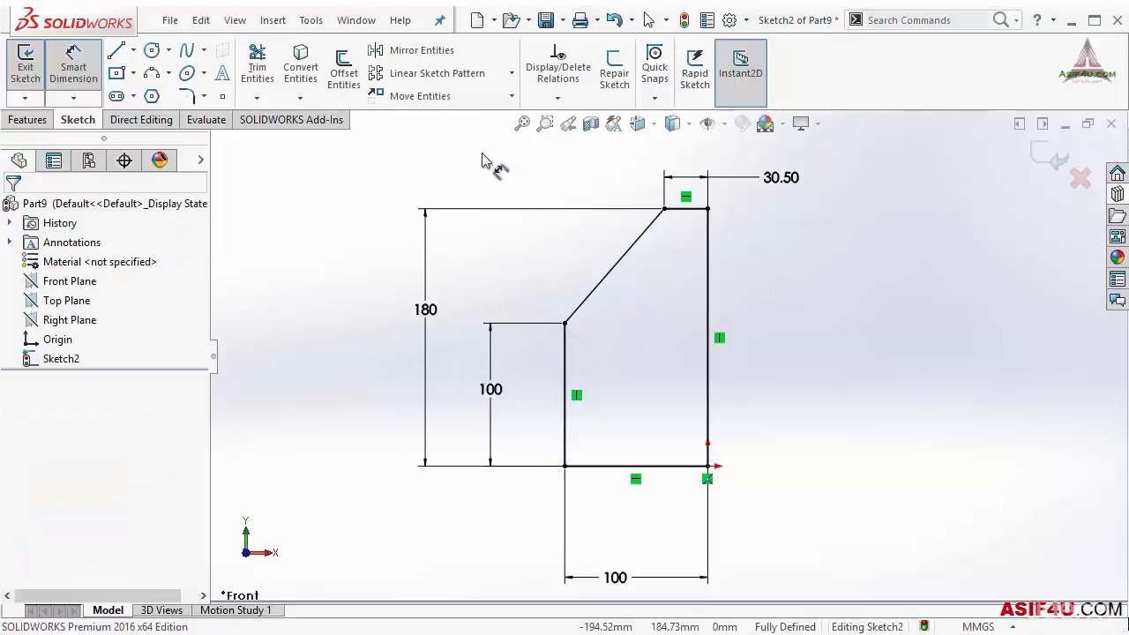
pyautogui.press('Escape')
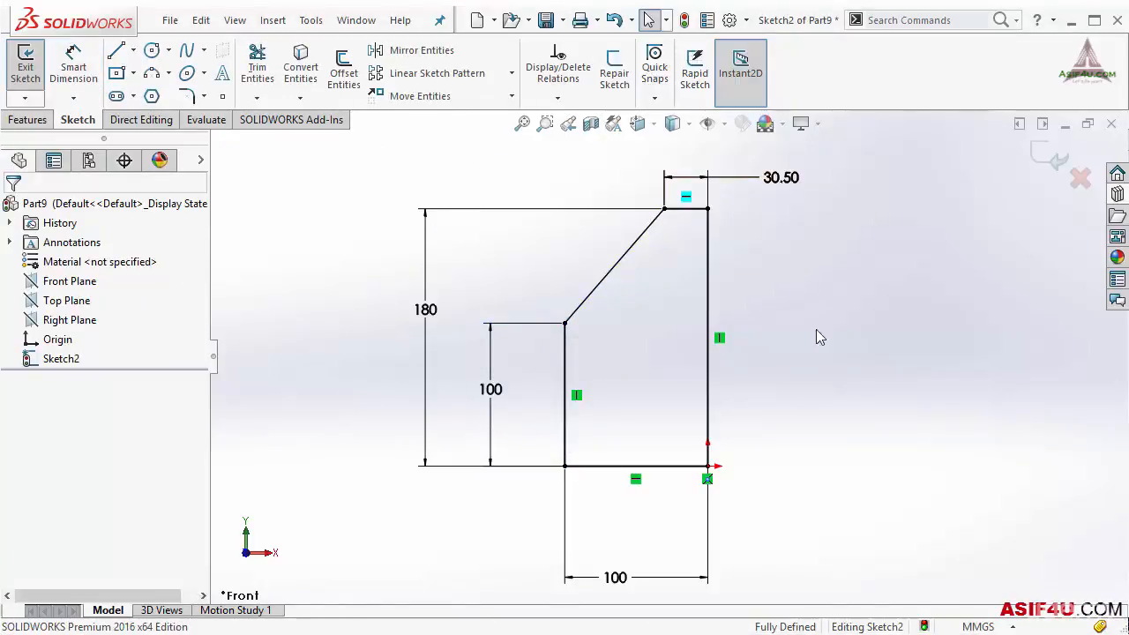